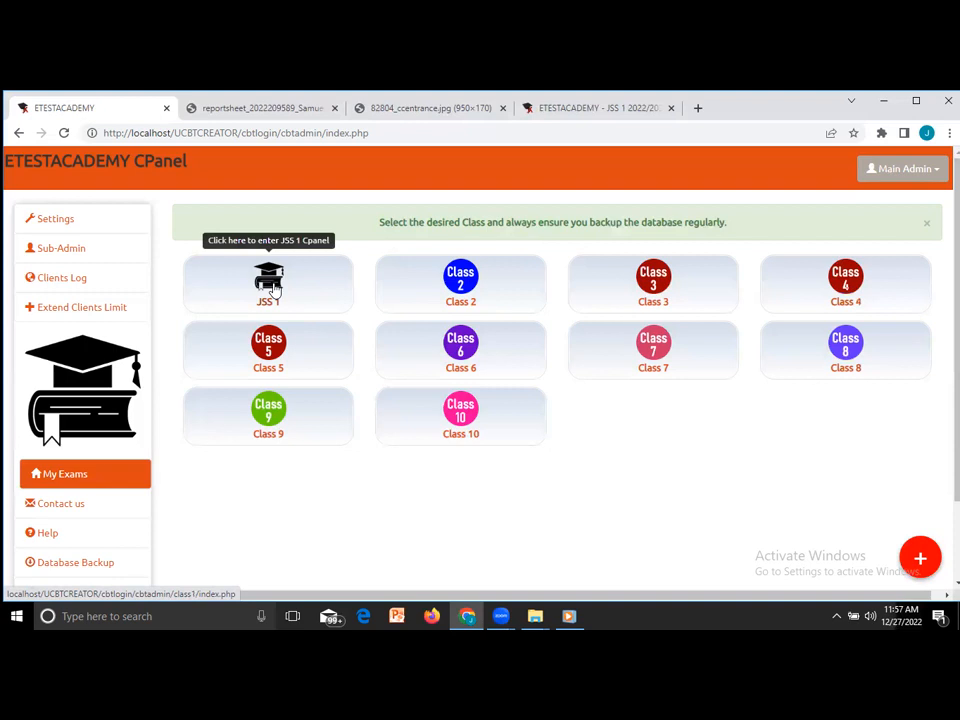
# Step: Enter the JSS 1 class control panel and open its list of access PIN groups
pyautogui.click(270, 283)
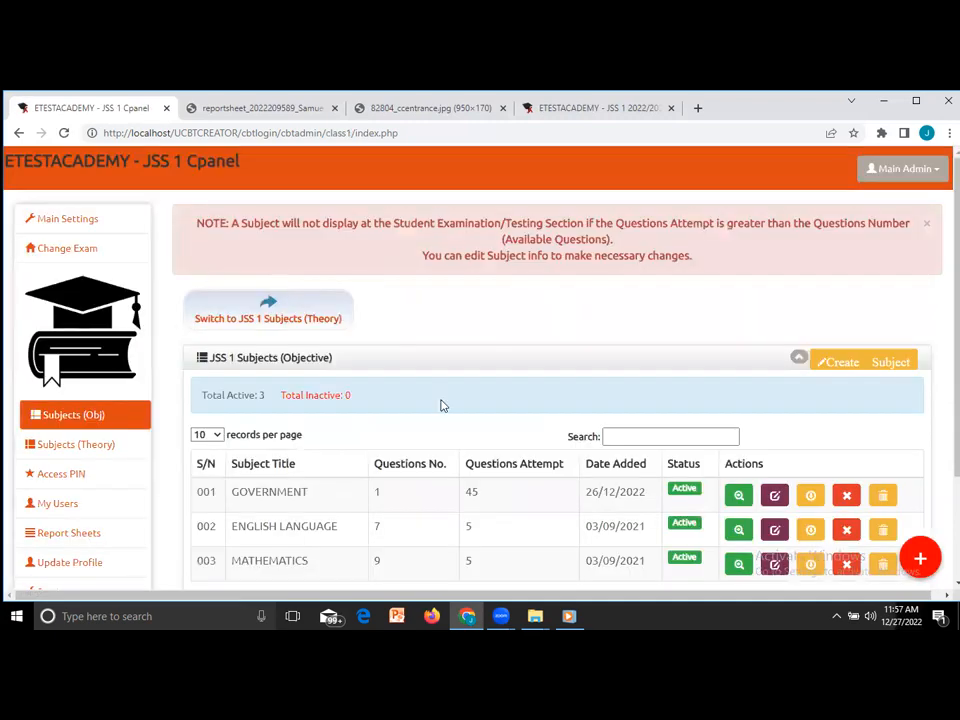
pyautogui.scroll(-3, 443, 404)
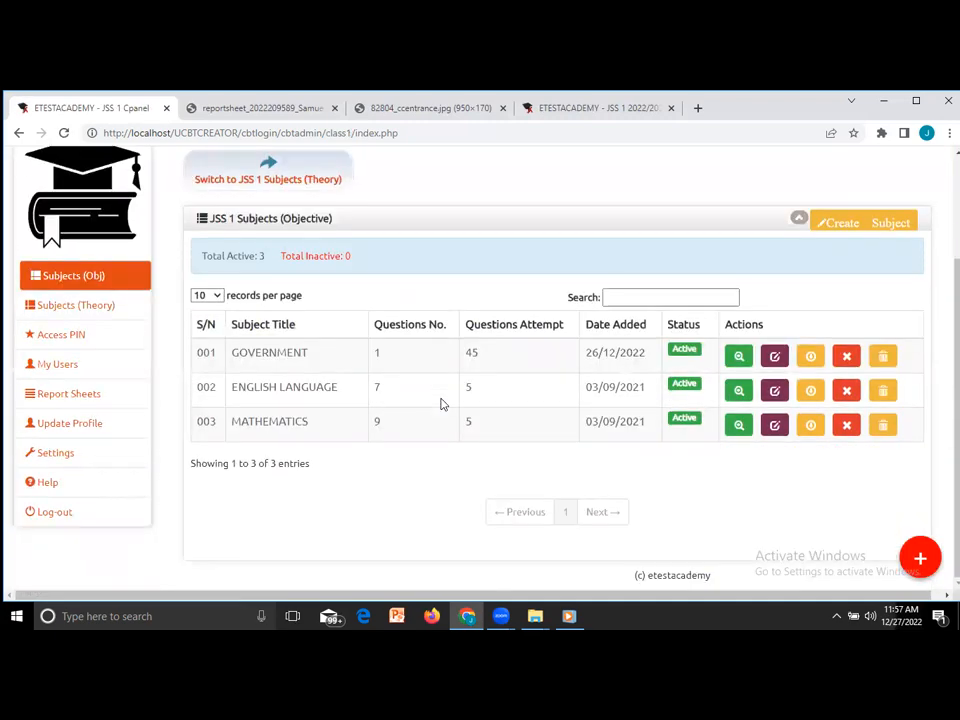
pyautogui.scroll(3, 441, 400)
pyautogui.scroll(-3, 441, 399)
pyautogui.click(77, 342)
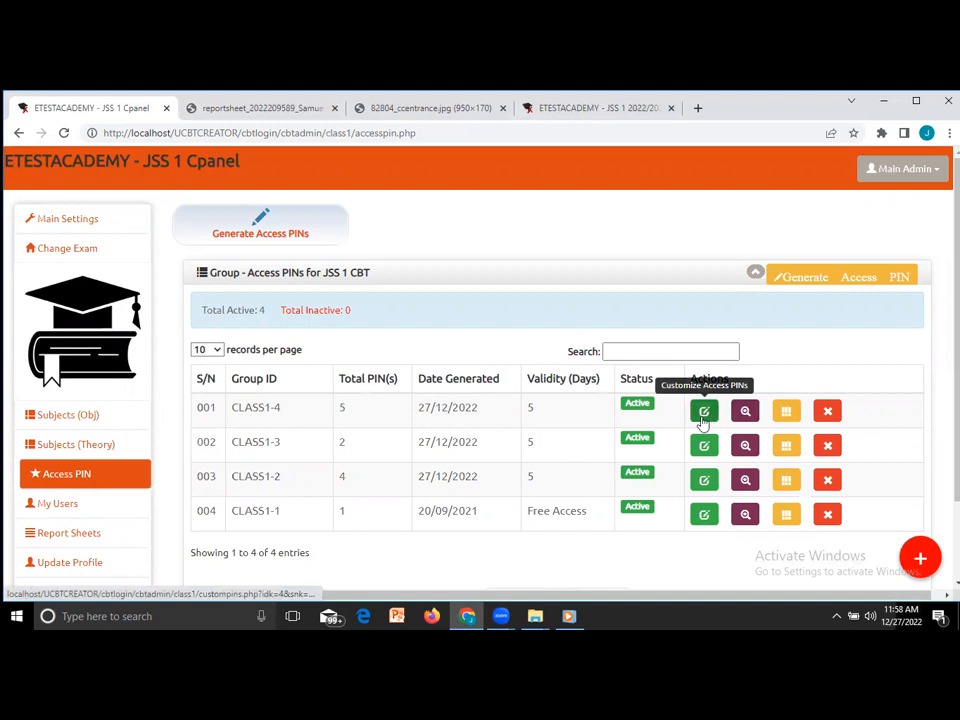
# Step: Look over the customization form of PIN group CLASS1-4 and the general settings of the JSS 1 class
pyautogui.click(703, 418)
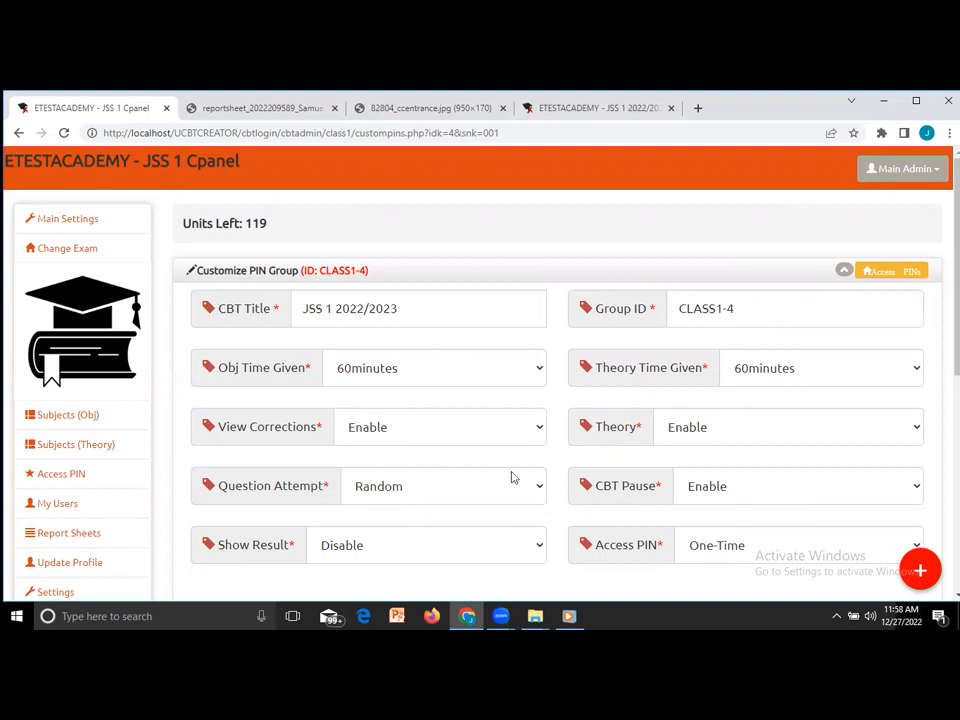
pyautogui.scroll(-2, 150, 373)
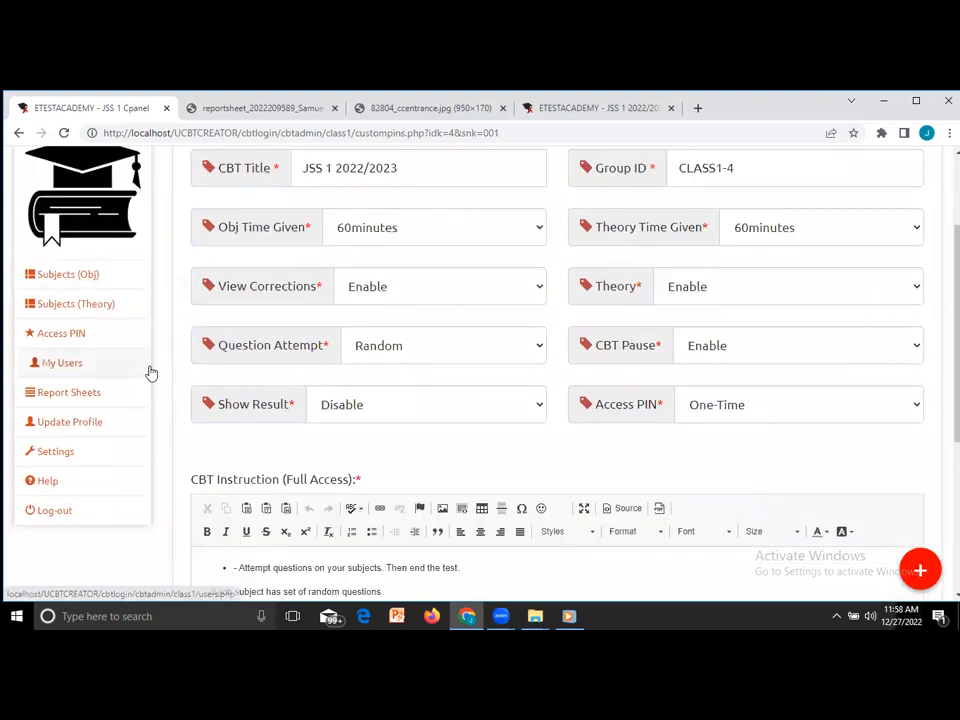
pyautogui.click(60, 452)
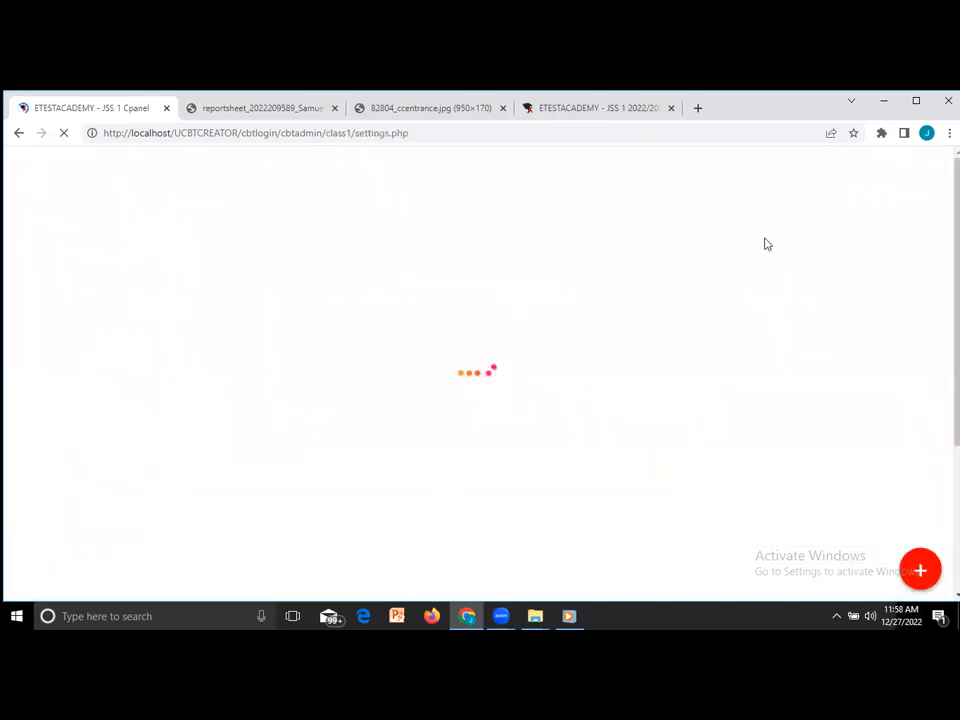
pyautogui.scroll(-3, 705, 317)
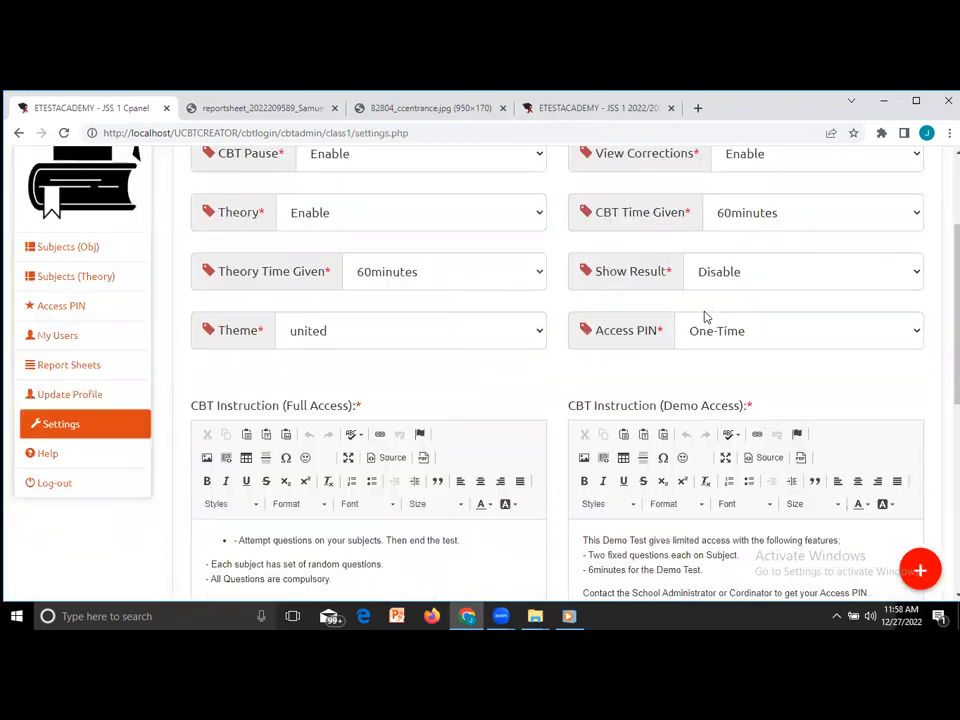
pyautogui.scroll(2, 705, 316)
pyautogui.scroll(1, 705, 317)
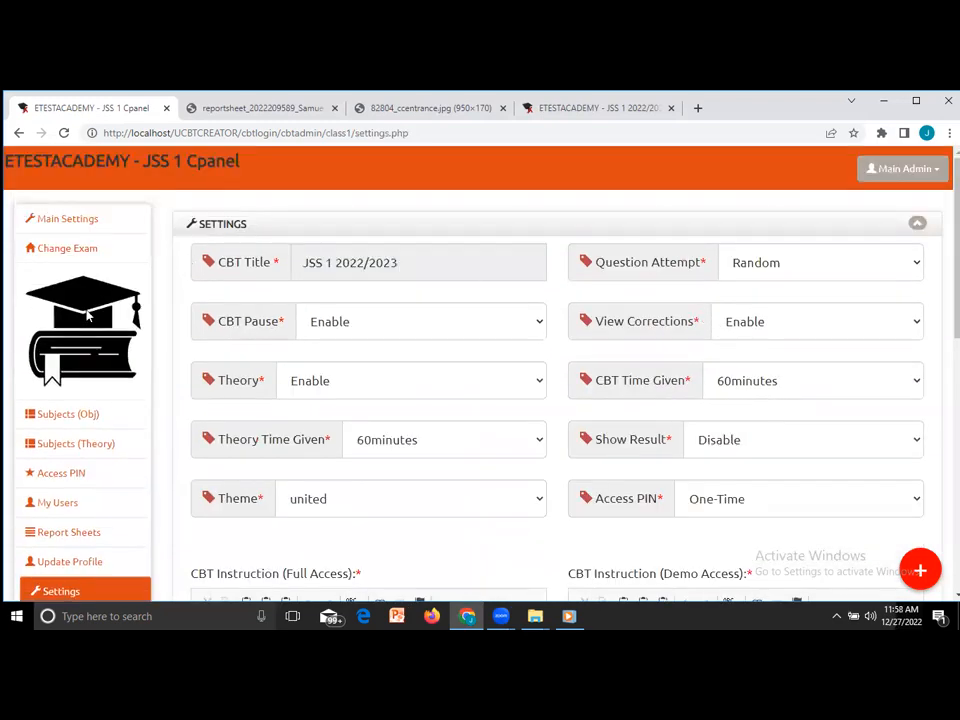
# Step: Return to the access PIN groups, open CLASS1-4 for customization and highlight its CBT title and group ID
pyautogui.click(66, 477)
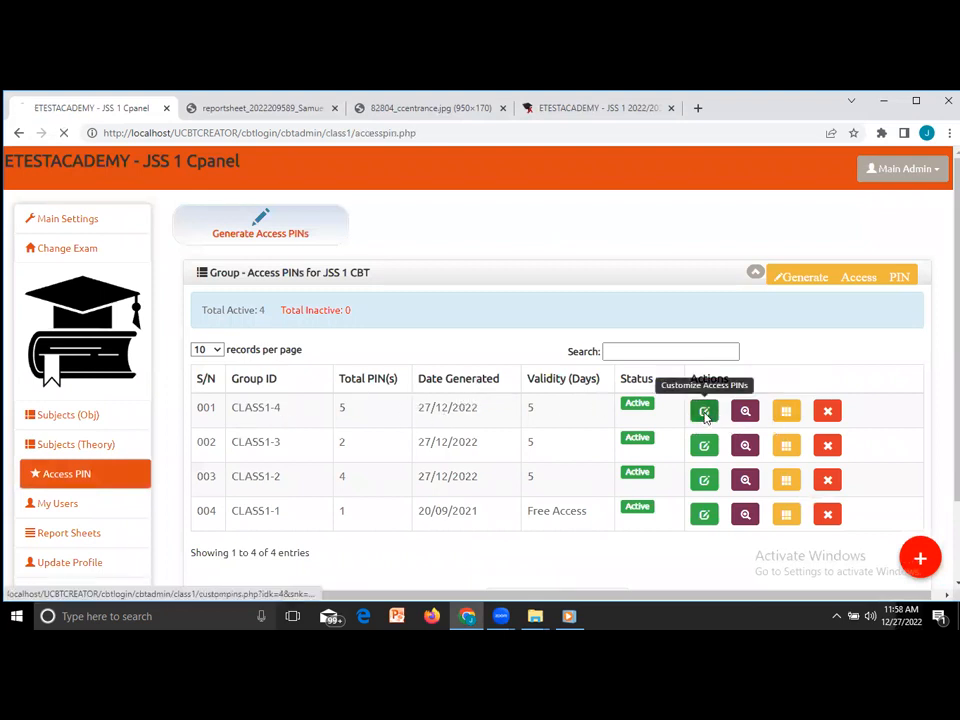
pyautogui.click(704, 411)
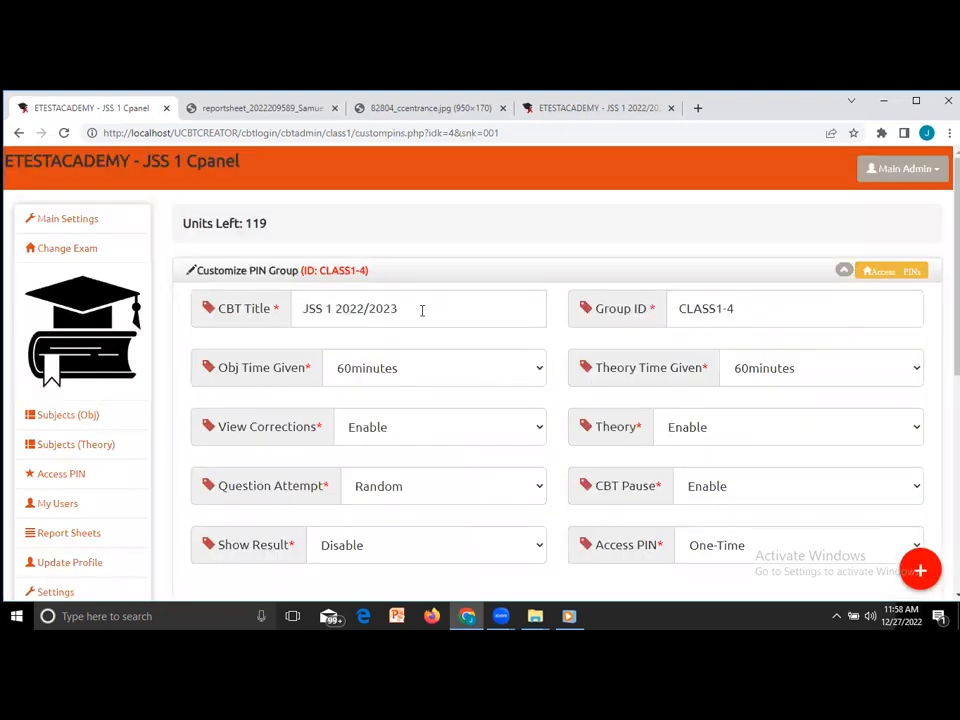
pyautogui.moveTo(422, 310); pyautogui.dragTo(281, 285)
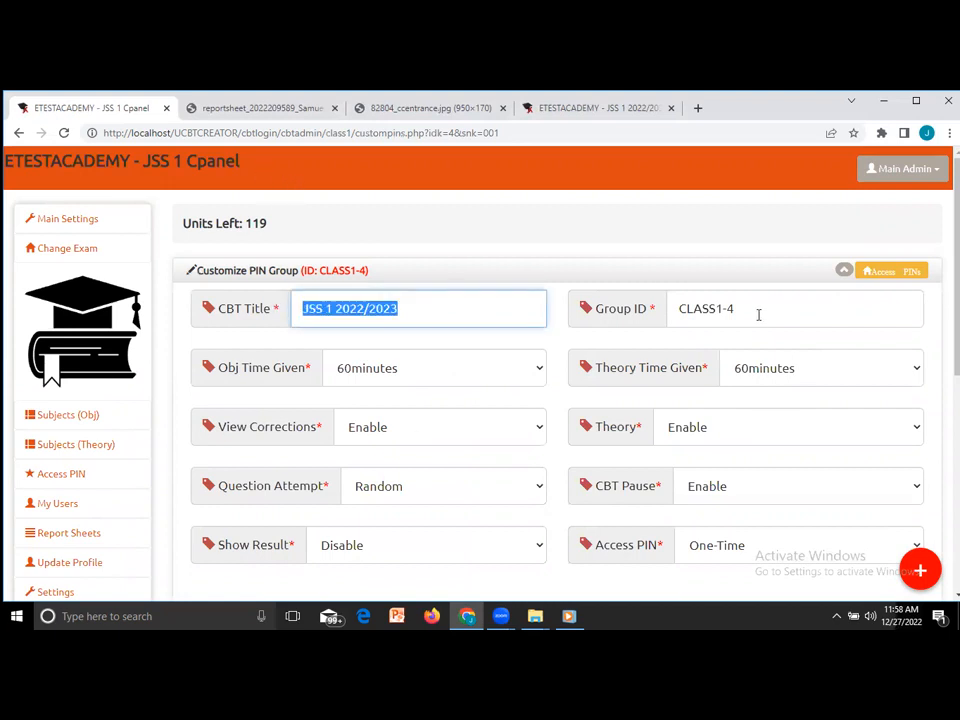
pyautogui.moveTo(733, 314); pyautogui.dragTo(680, 310)
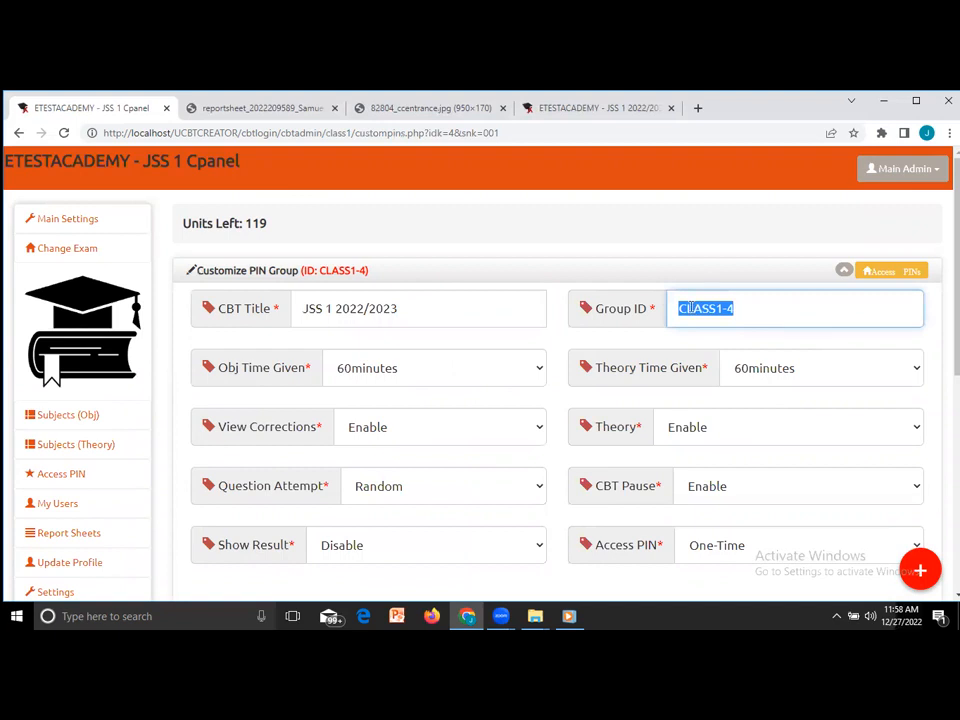
# Step: Examine the objective and theory times and the View Corrections, Theory, Question Attempt and CBT Pause options of the PIN group
pyautogui.click(409, 374)
pyautogui.click(409, 374)
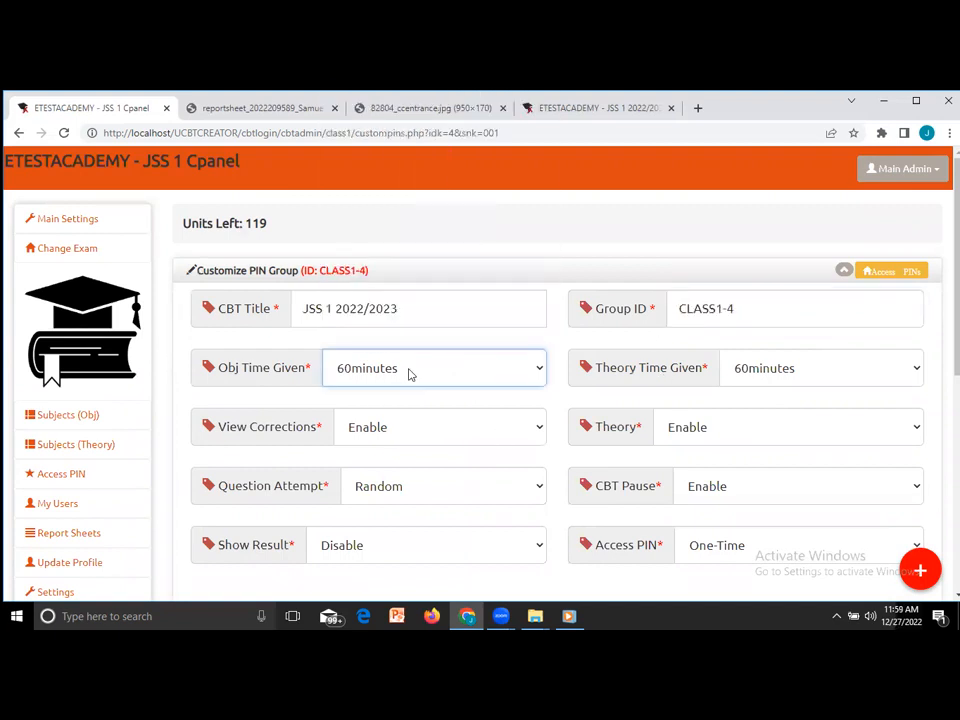
pyautogui.click(849, 367)
pyautogui.click(840, 378)
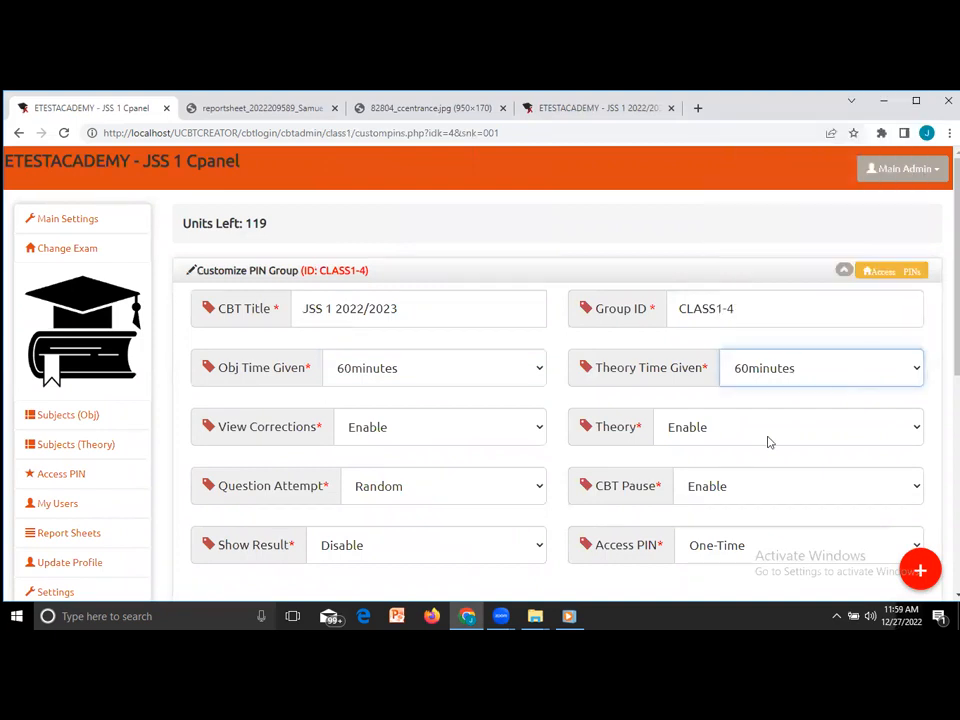
pyautogui.click(485, 427)
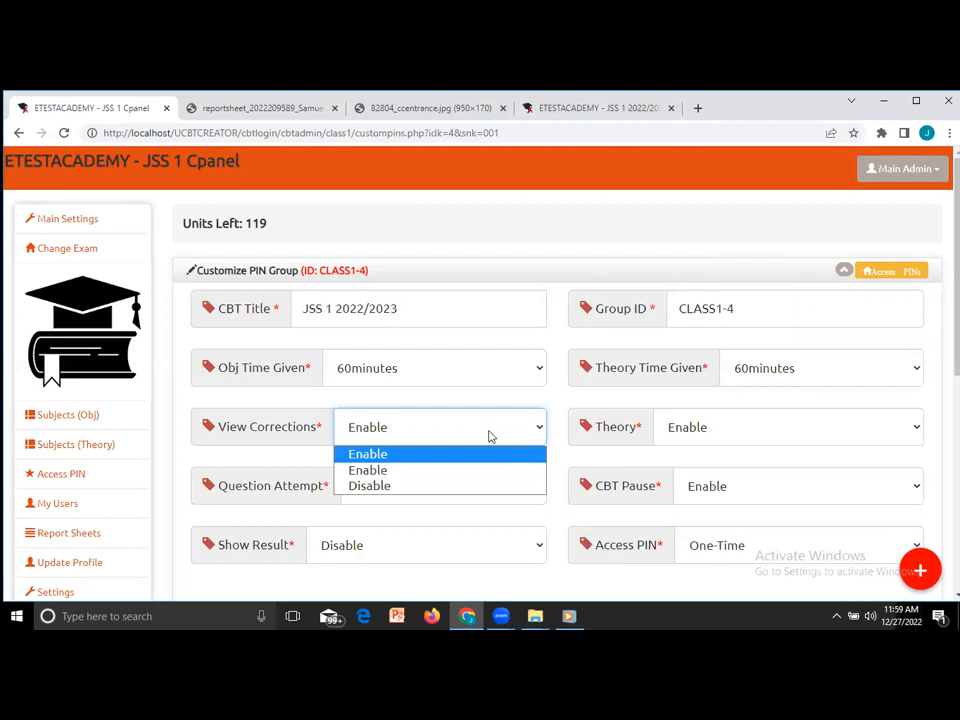
pyautogui.click(703, 430)
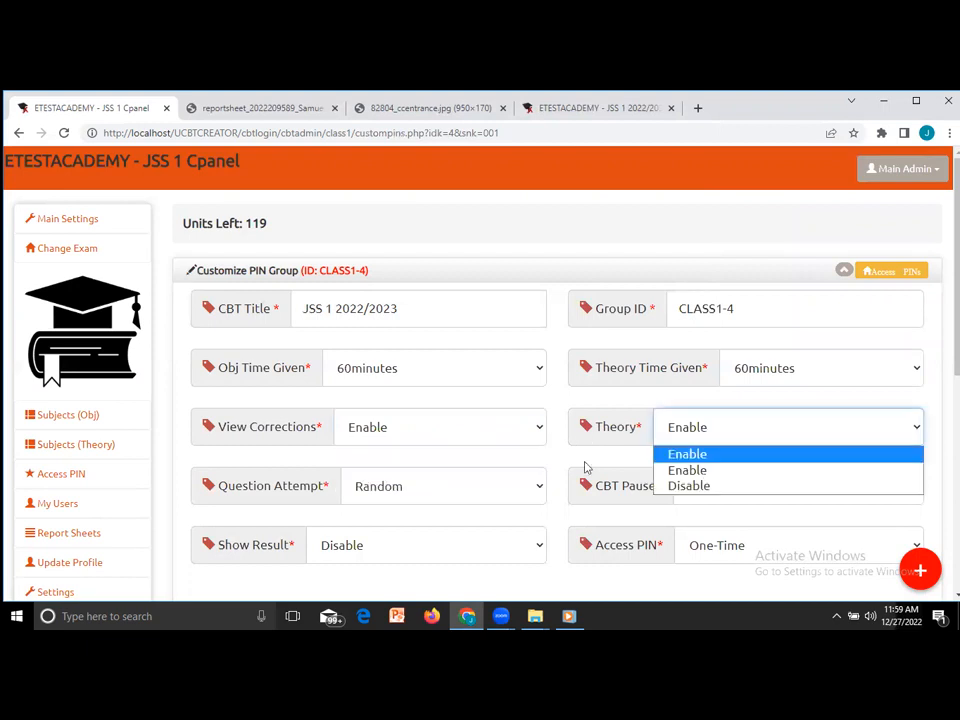
pyautogui.click(587, 461)
pyautogui.scroll(-1, 585, 461)
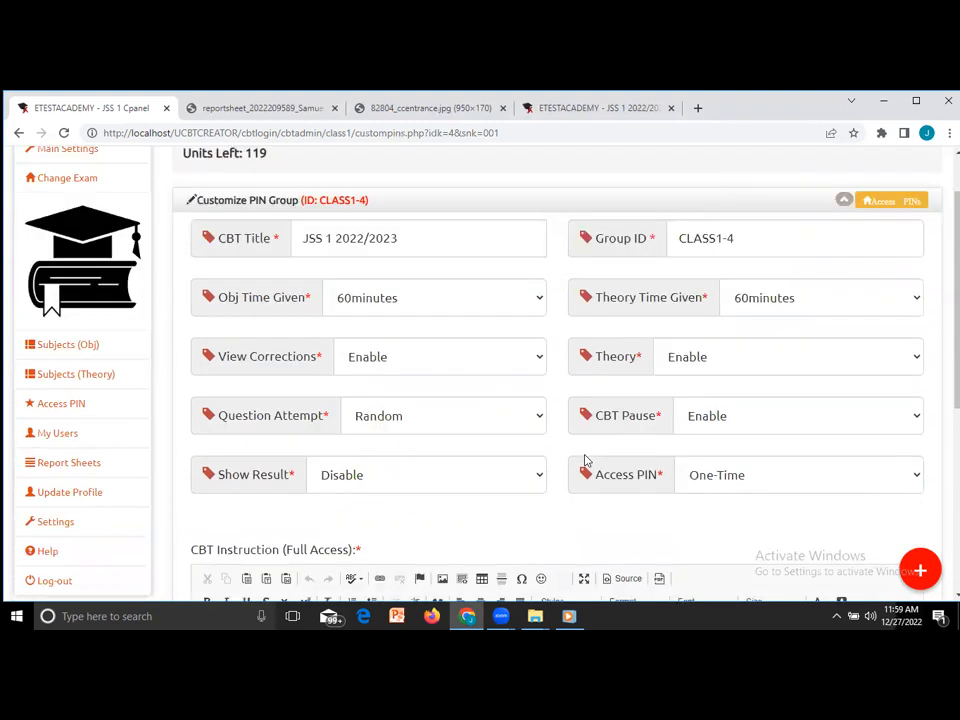
pyautogui.click(468, 425)
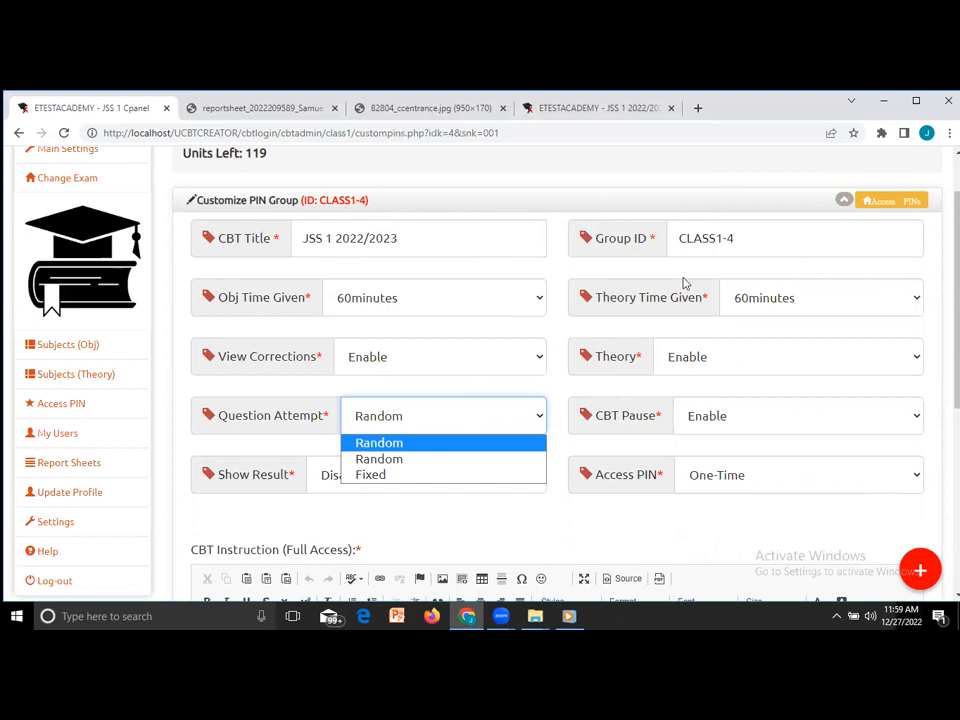
pyautogui.click(720, 418)
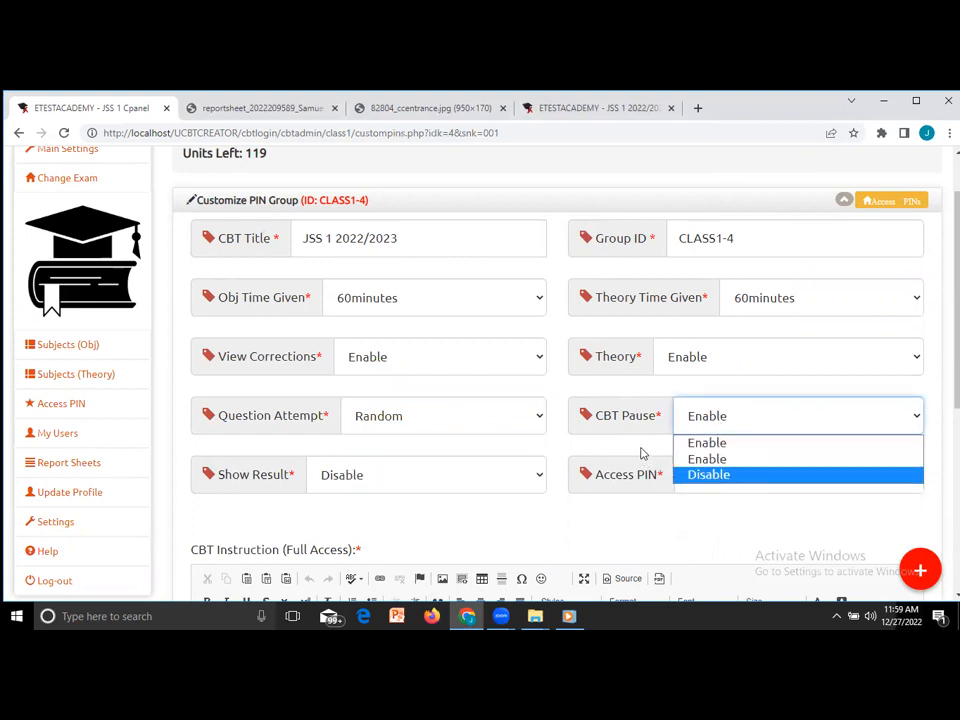
pyautogui.click(642, 452)
pyautogui.scroll(-3, 377, 336)
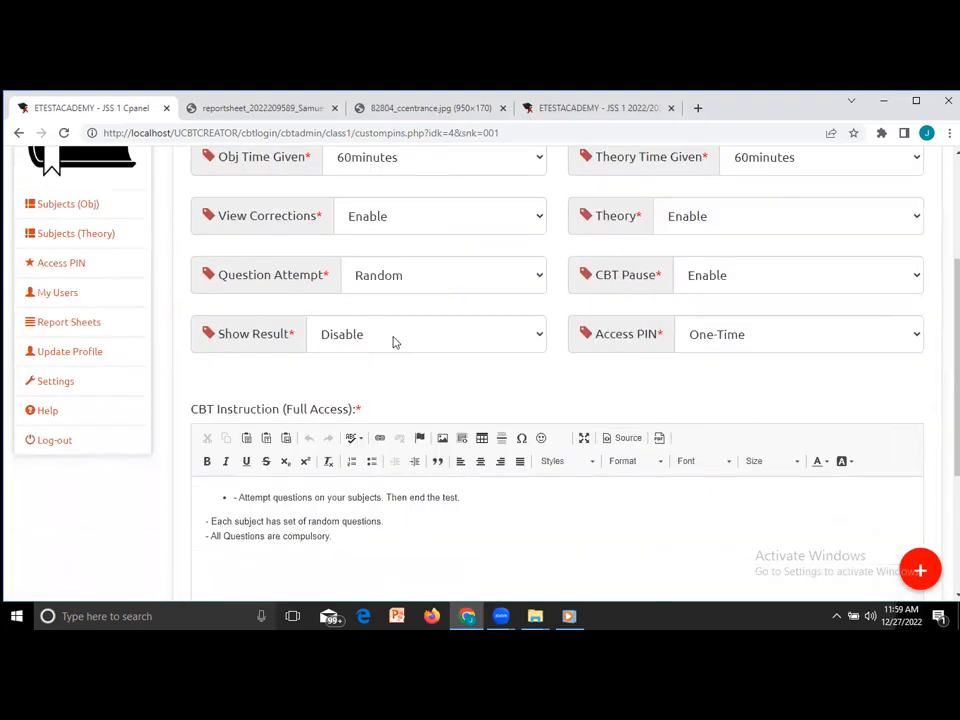
# Step: Check the Show Result options and choose One-Time as the PIN group's Access PIN type
pyautogui.click(390, 338)
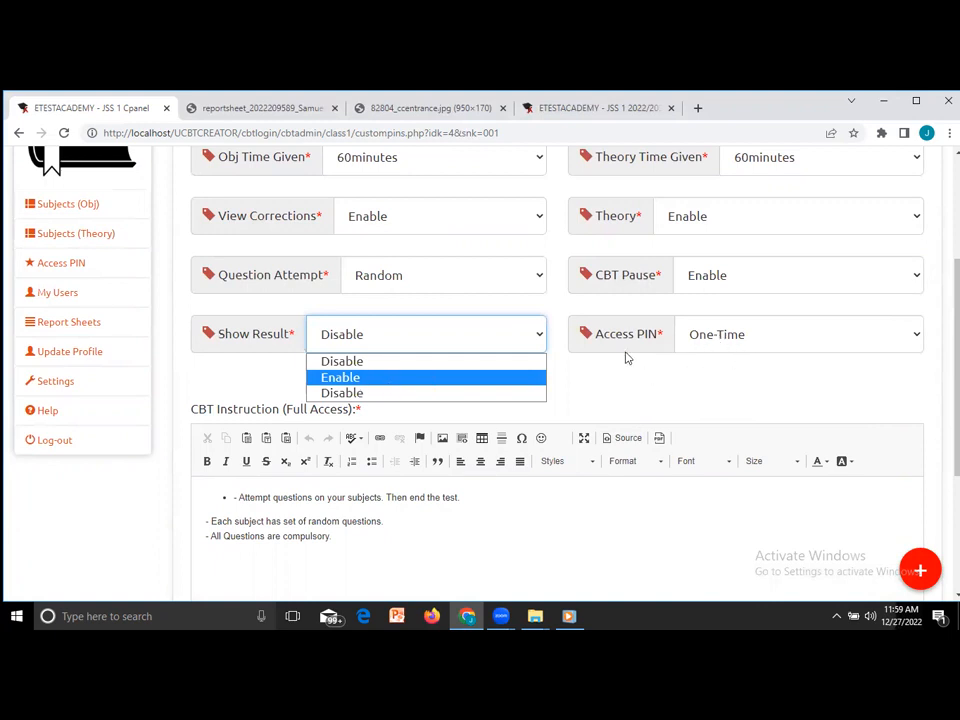
pyautogui.click(760, 353)
pyautogui.click(760, 347)
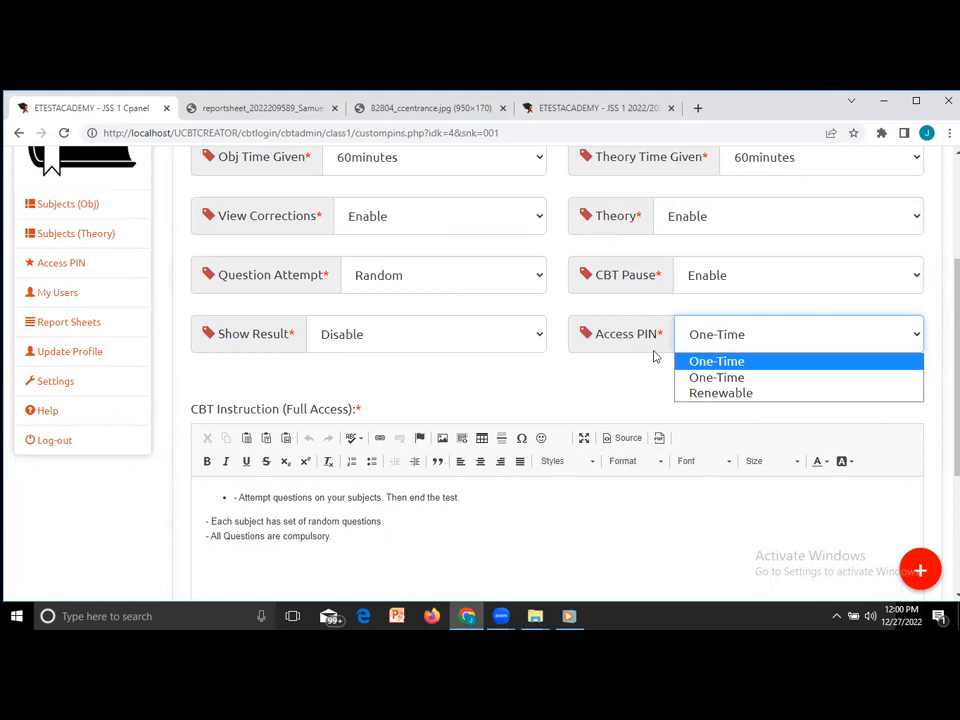
pyautogui.click(733, 363)
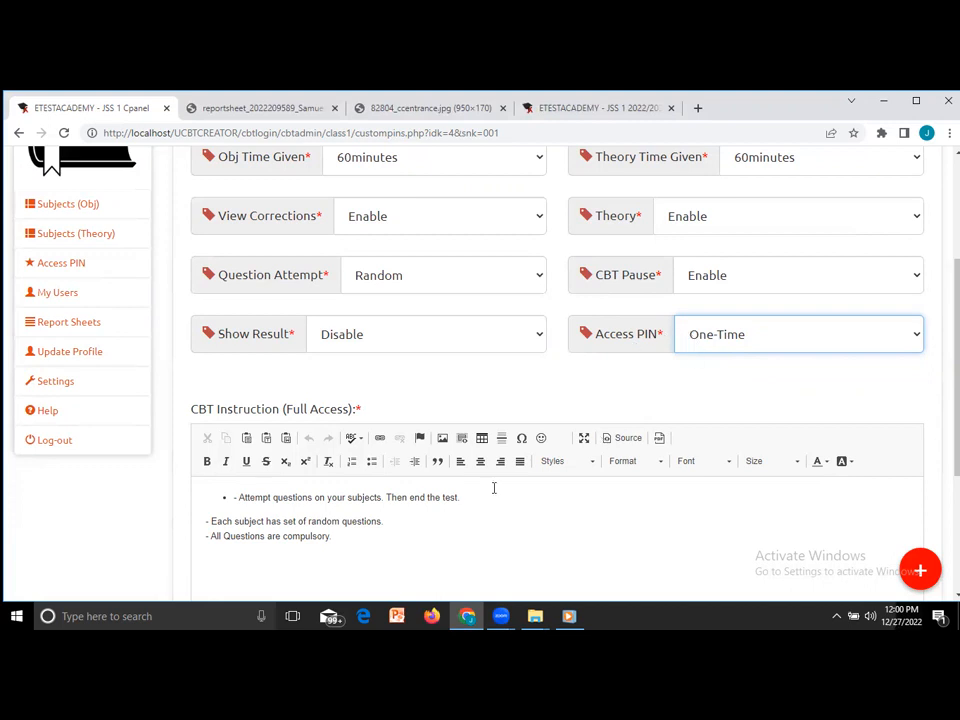
# Step: Remove ENGLISH LANGUAGE from the PIN group's selected subjects and add it back
pyautogui.scroll(-3, 651, 393)
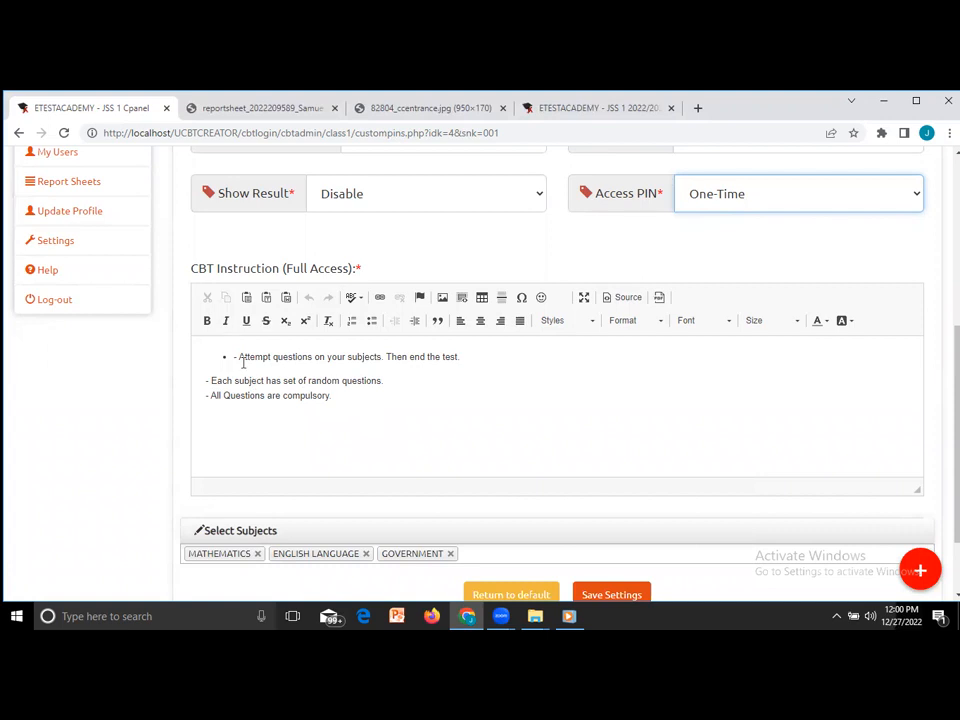
pyautogui.scroll(-2, 238, 358)
pyautogui.scroll(1, 238, 358)
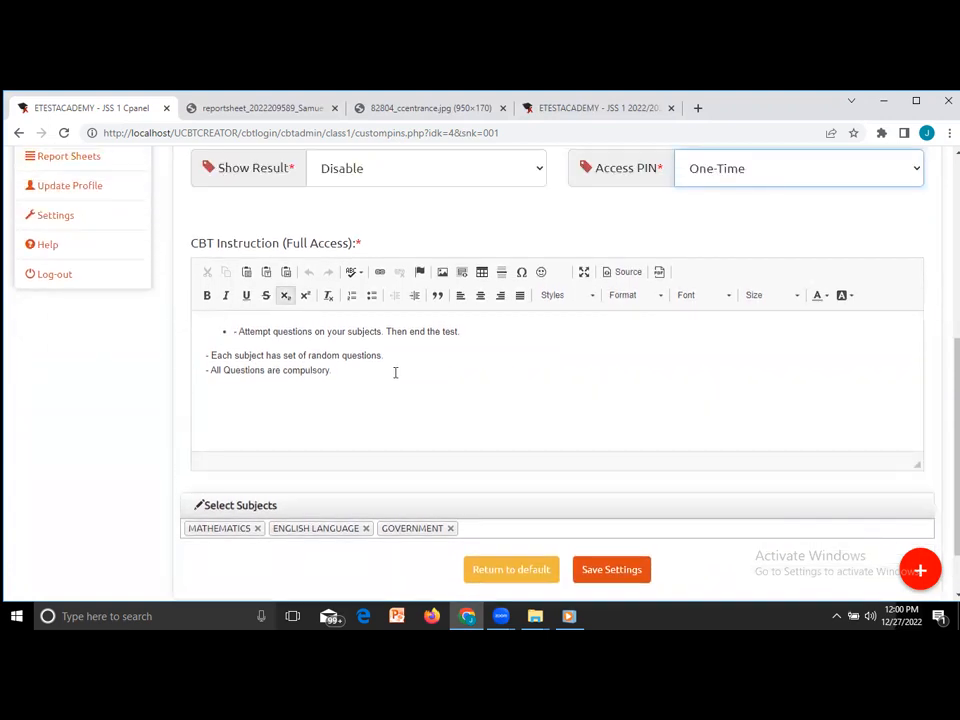
pyautogui.scroll(-1, 404, 386)
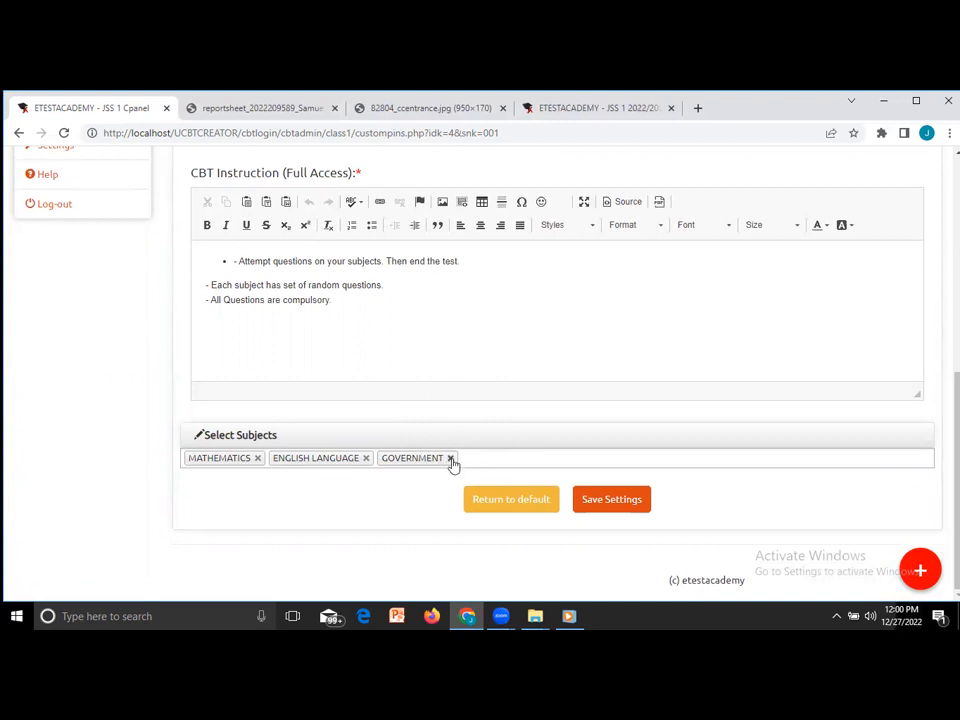
pyautogui.click(366, 458)
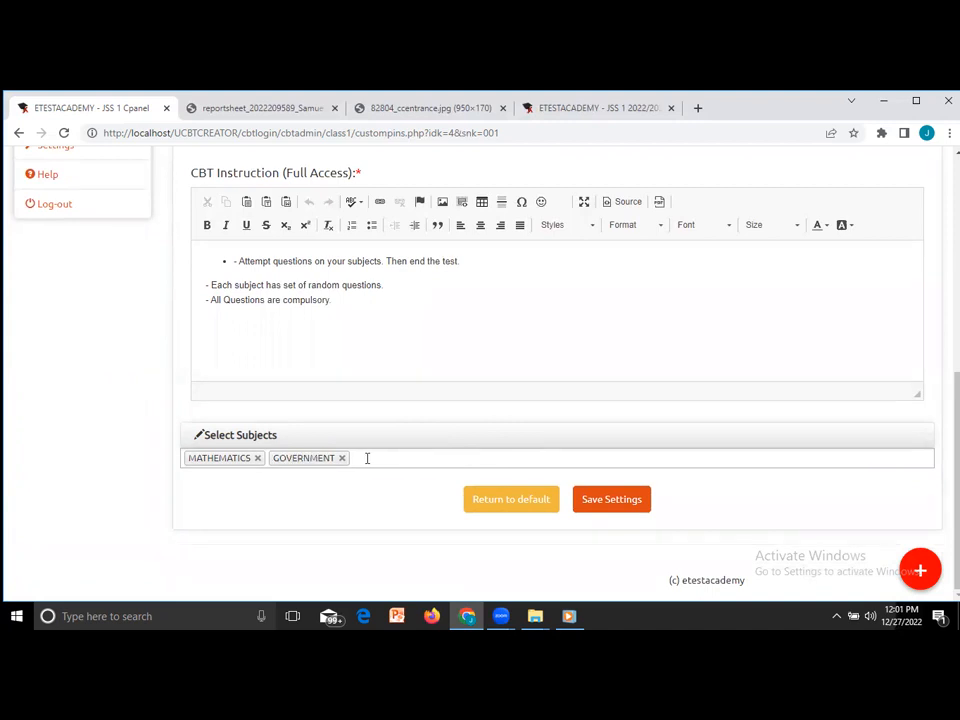
pyautogui.click(371, 458)
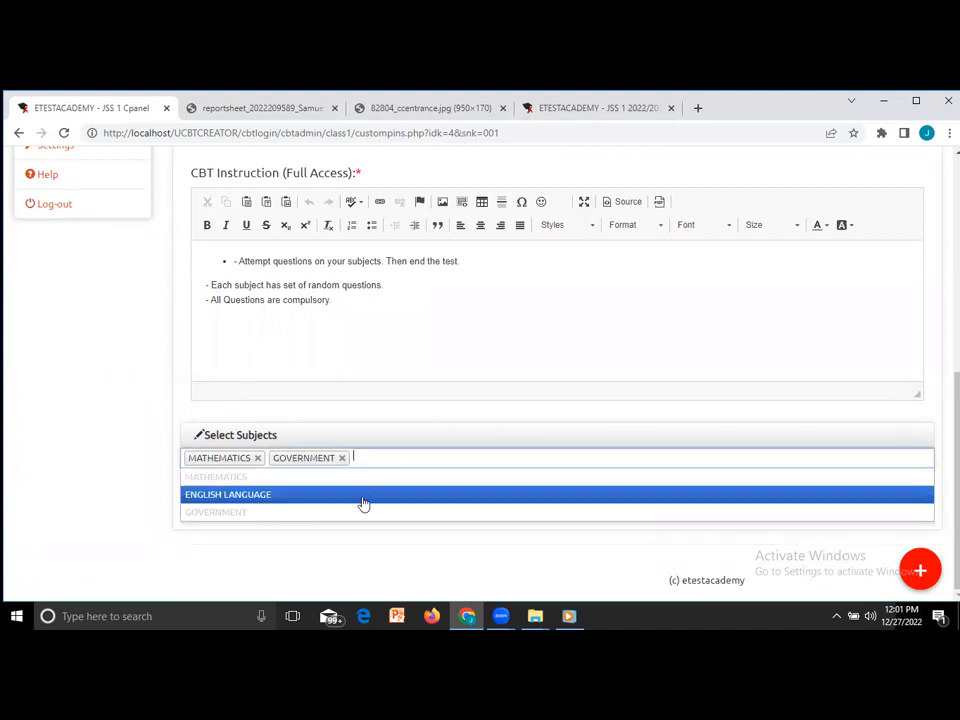
pyautogui.click(394, 459)
pyautogui.click(393, 459)
pyautogui.click(319, 496)
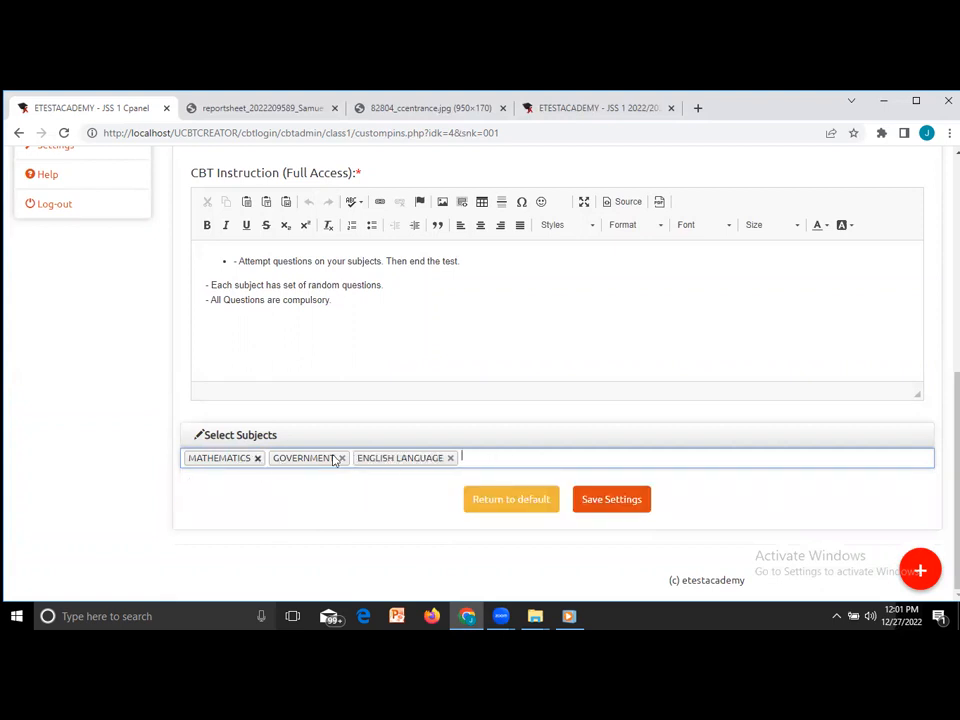
# Step: Remove ENGLISH LANGUAGE from the subjects of PIN group CLASS1-4 and save the settings
pyautogui.click(450, 458)
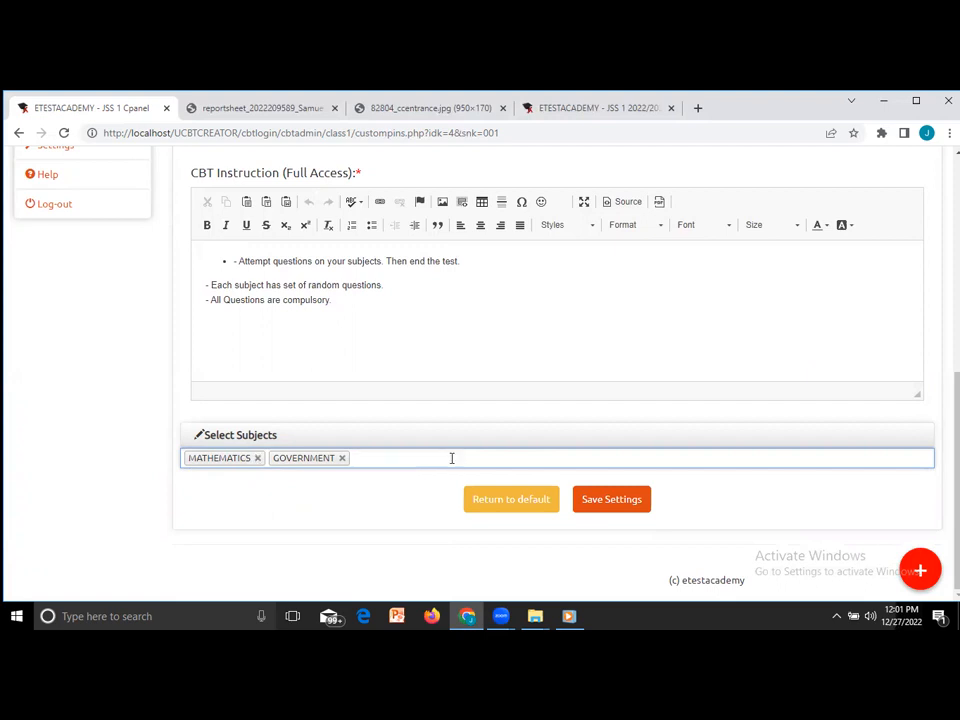
pyautogui.click(615, 502)
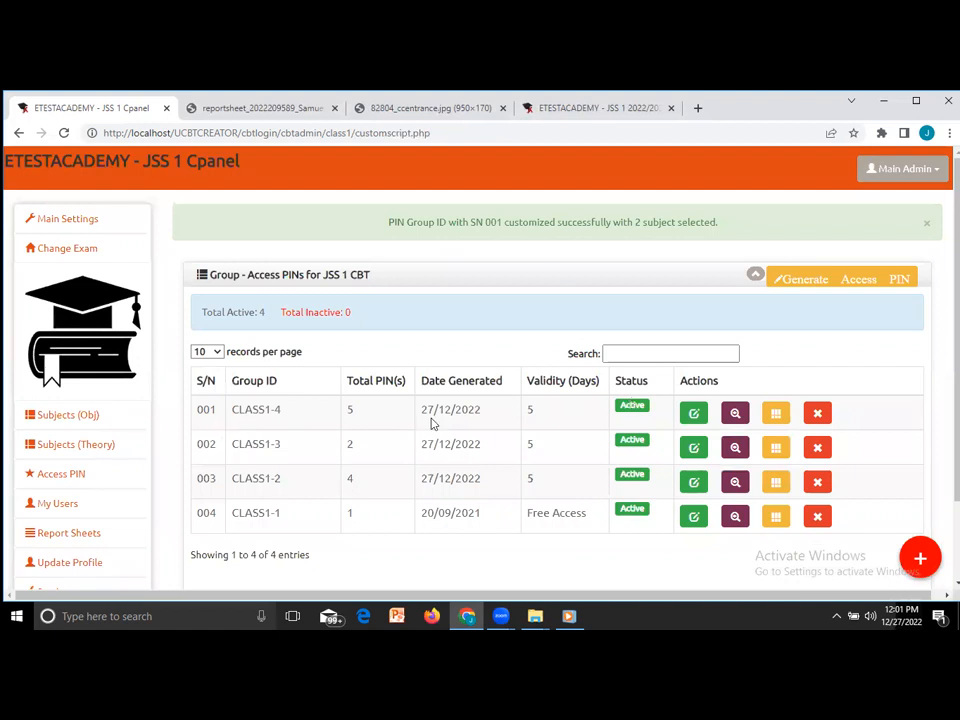
# Step: Reopen PIN group CLASS1-4 for customization, remove GOVERNMENT from its subjects and save the settings
pyautogui.click(693, 414)
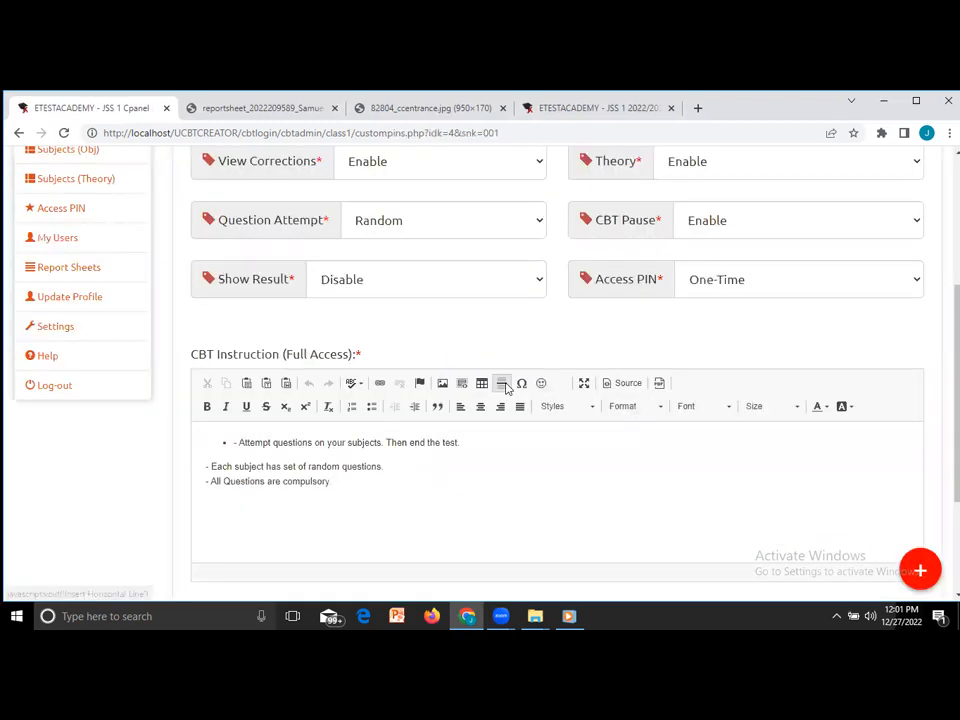
pyautogui.scroll(-4, 506, 388)
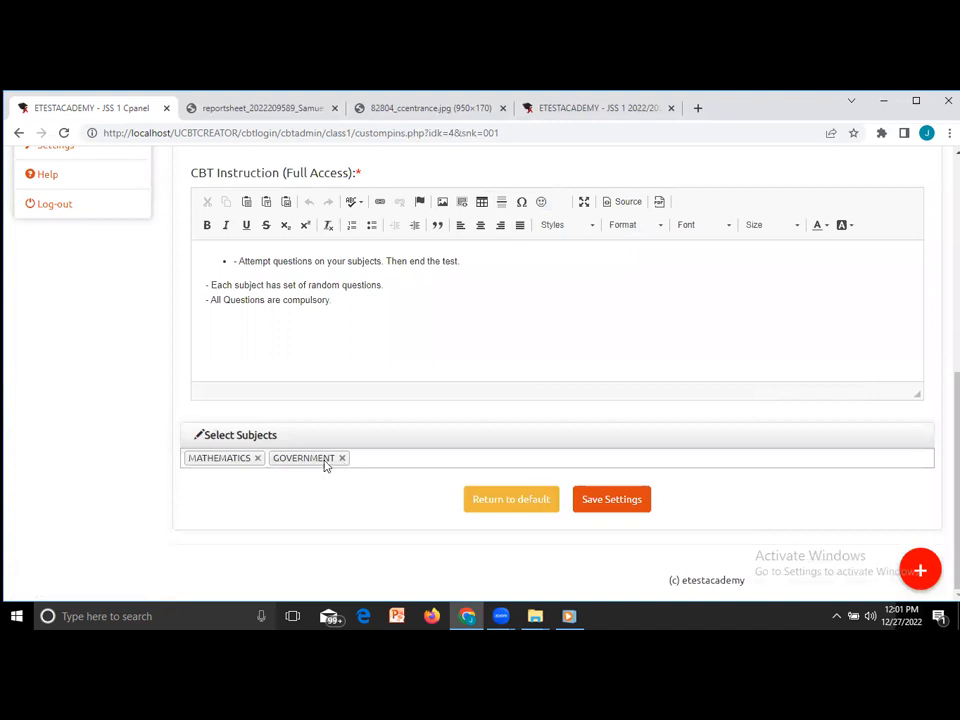
pyautogui.click(342, 458)
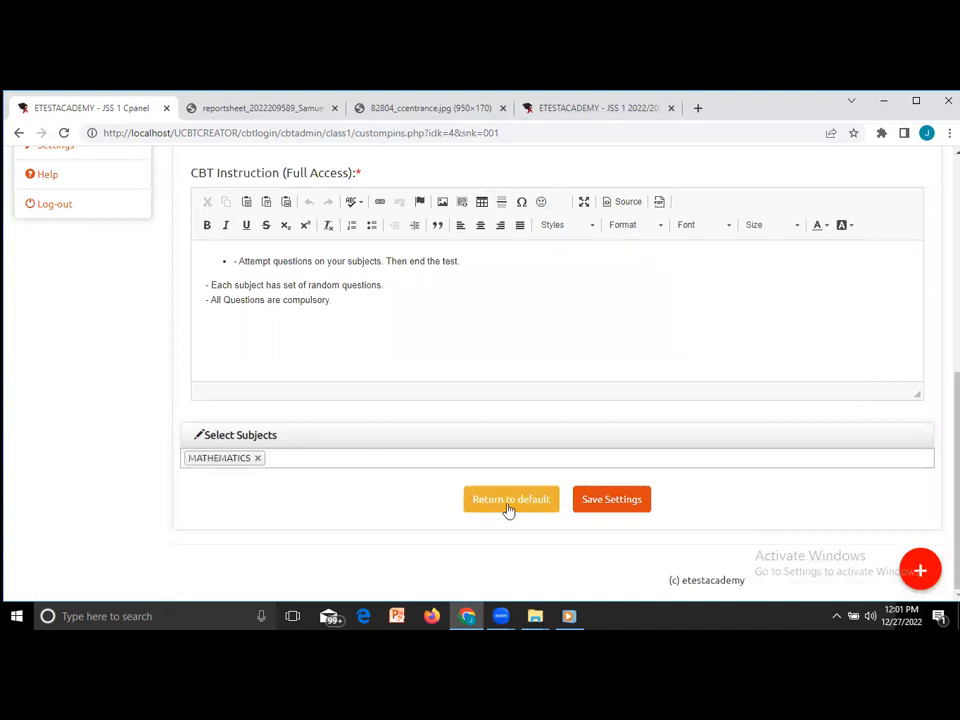
pyautogui.click(607, 503)
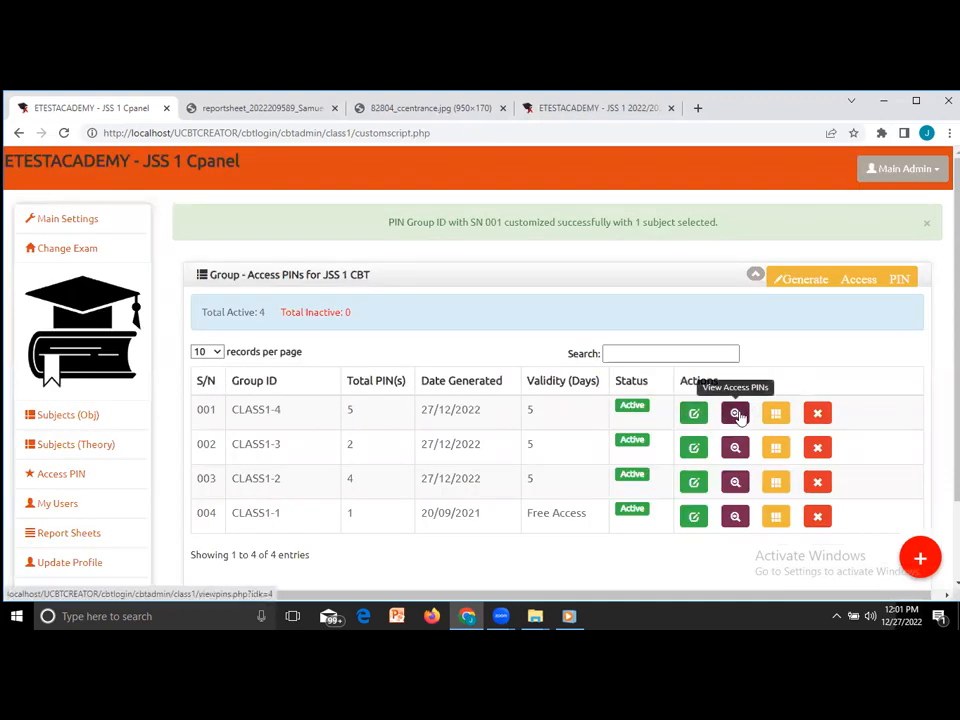
# Step: View the access PINs of PIN group CLASS1-4 and copy the first access PIN in the list
pyautogui.click(736, 413)
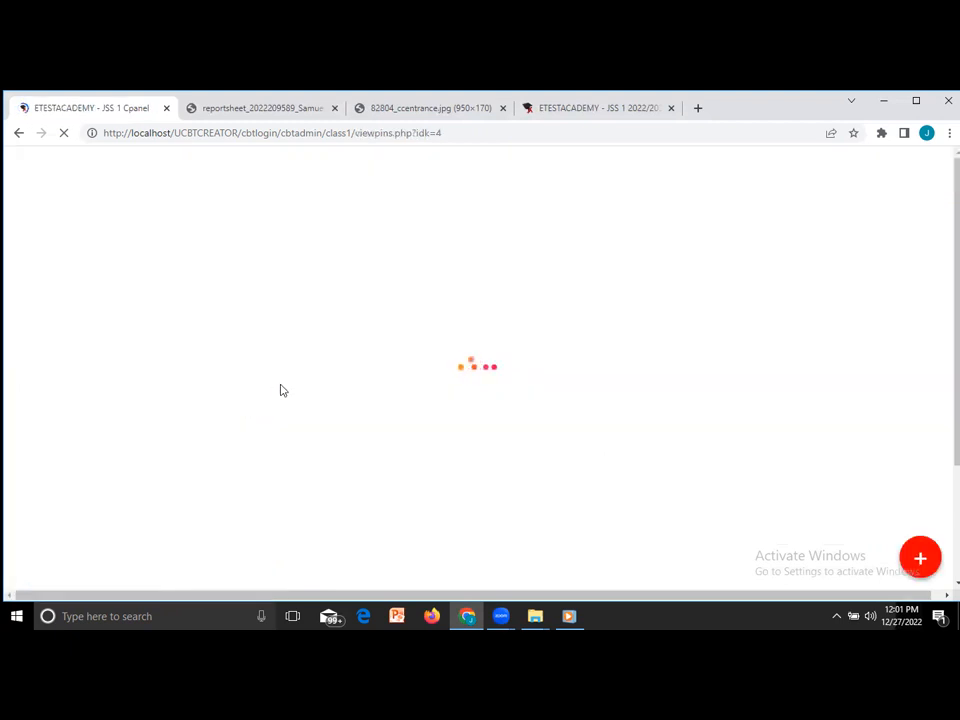
pyautogui.doubleClick(264, 425)
pyautogui.hotkey('ctrl', 'c')
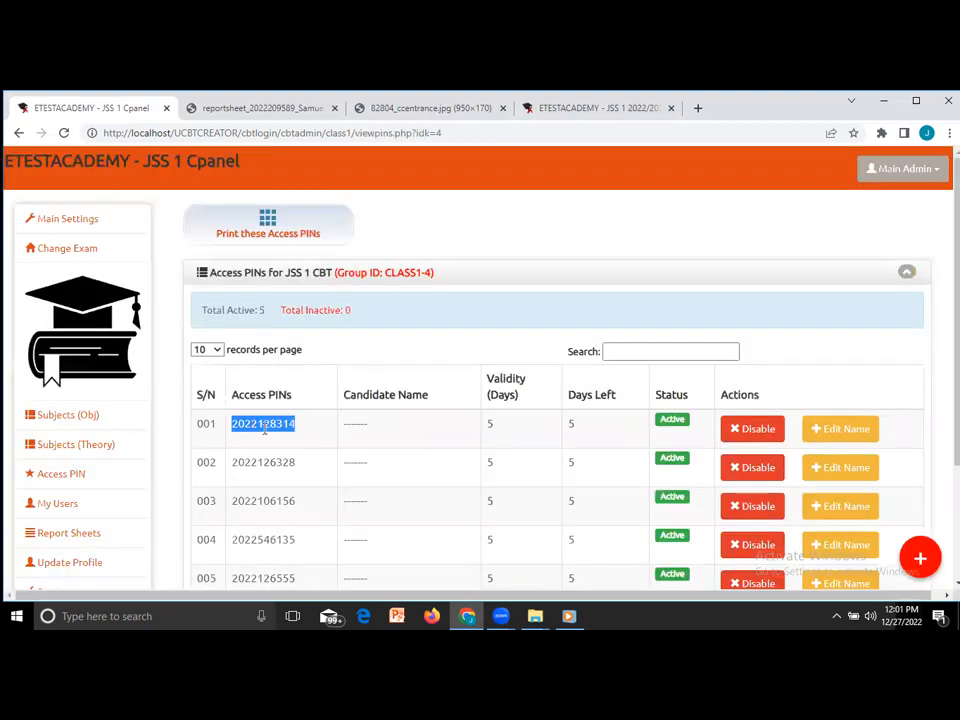
pyautogui.rightClick(265, 433)
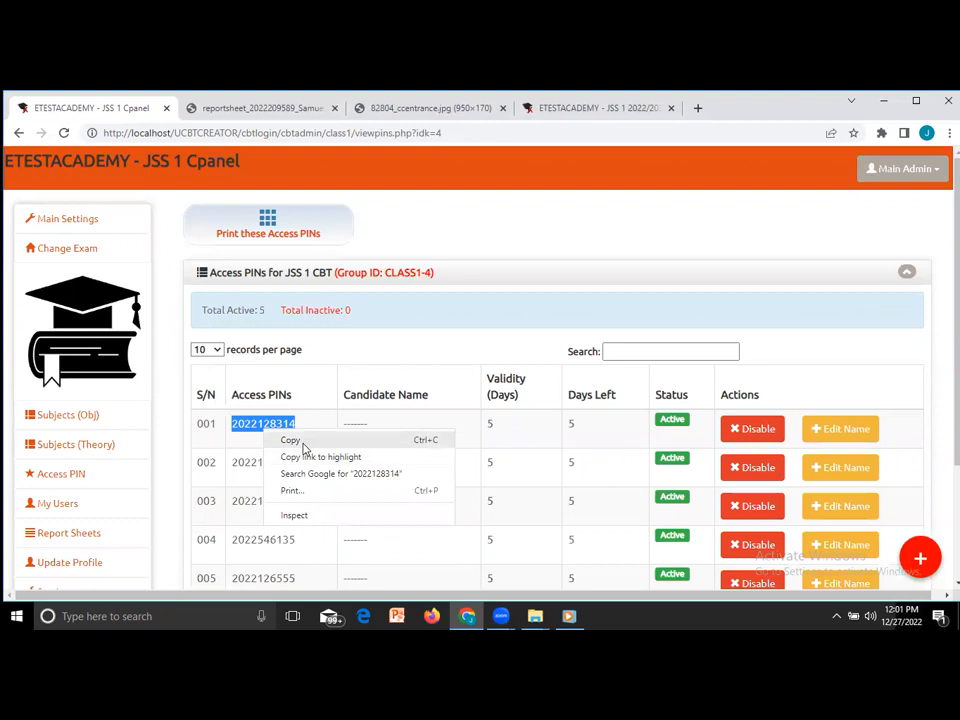
pyautogui.click(300, 440)
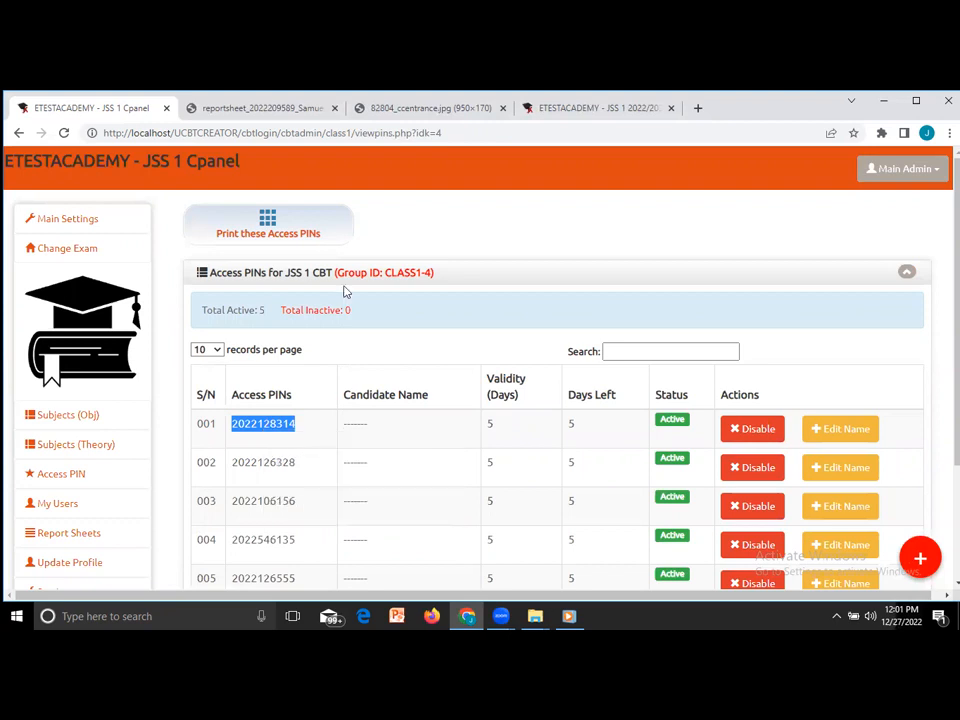
# Step: Leave the JSS 1 exam, log out of the admin panel and enter the client/student area for class JSS 1
pyautogui.click(80, 255)
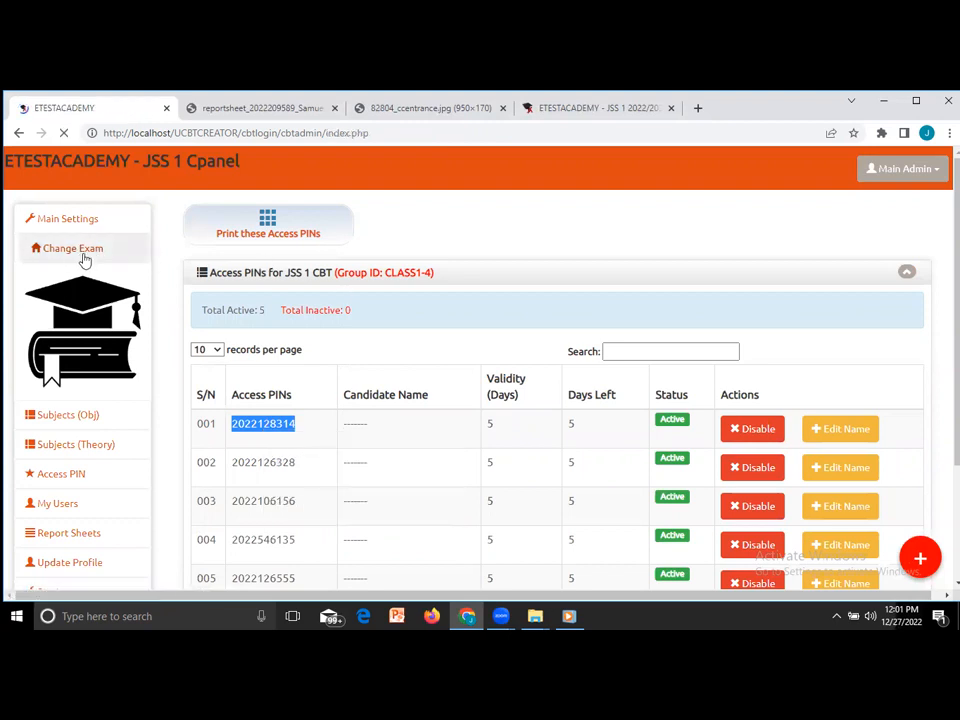
pyautogui.scroll(-1, 94, 467)
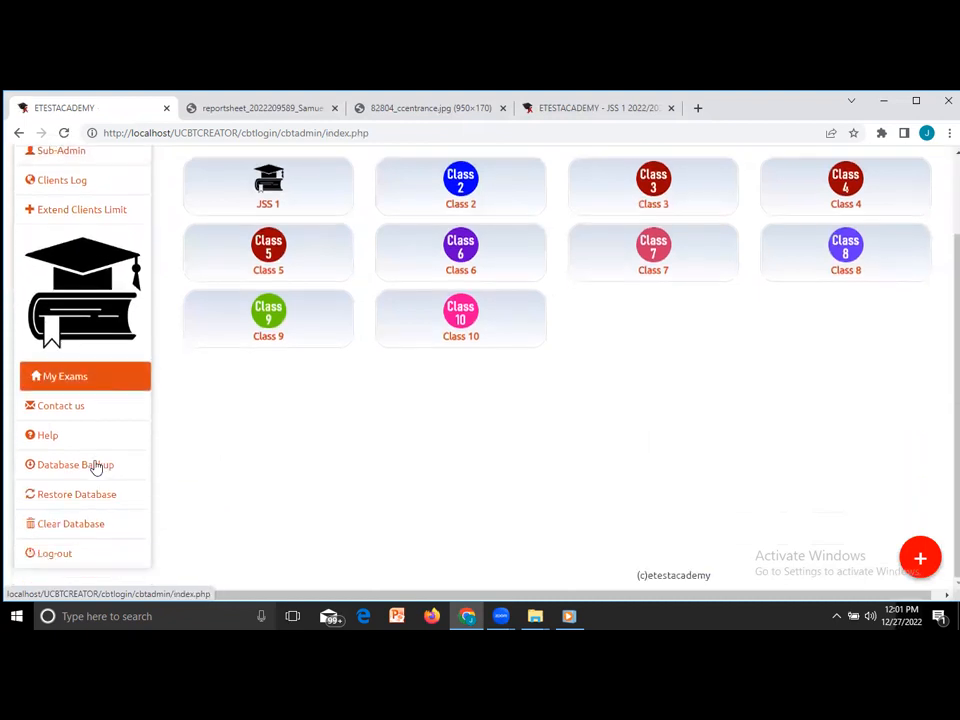
pyautogui.click(62, 556)
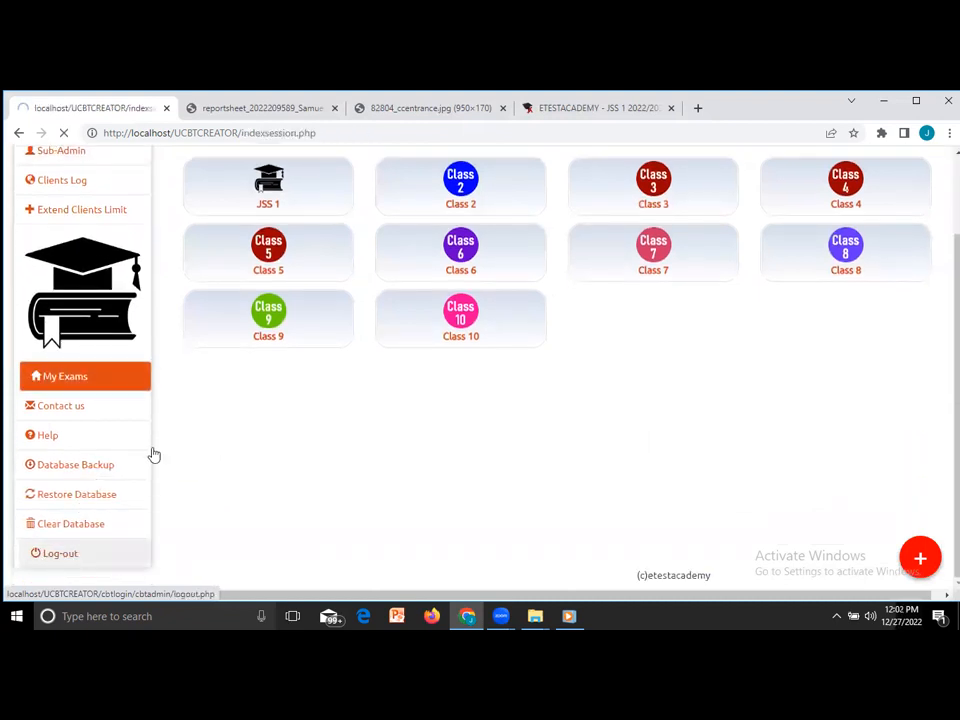
pyautogui.click(386, 384)
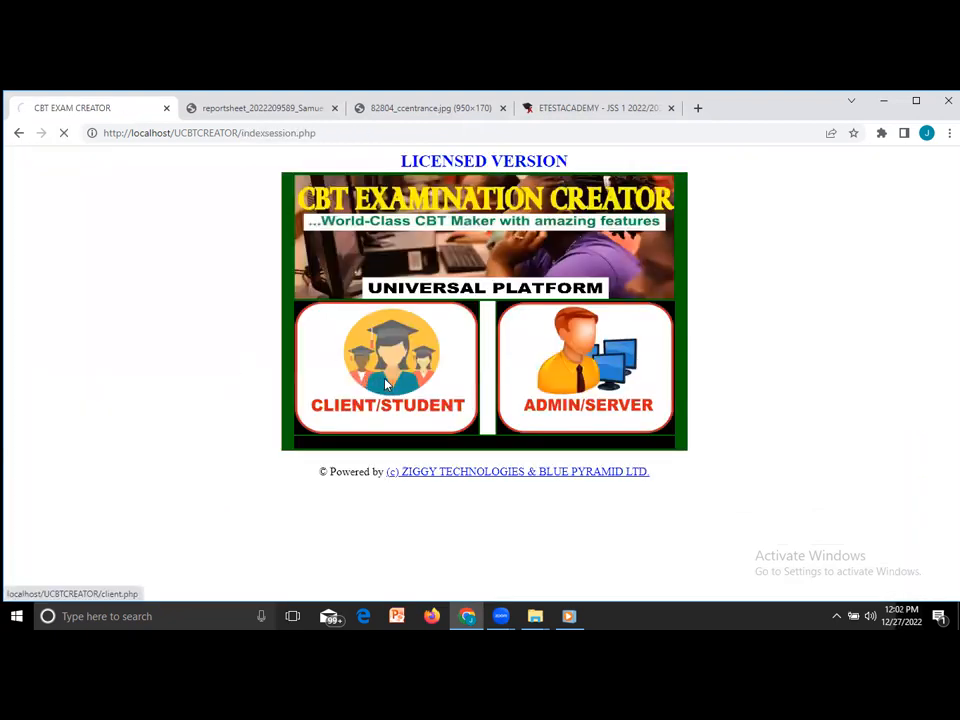
pyautogui.click(549, 387)
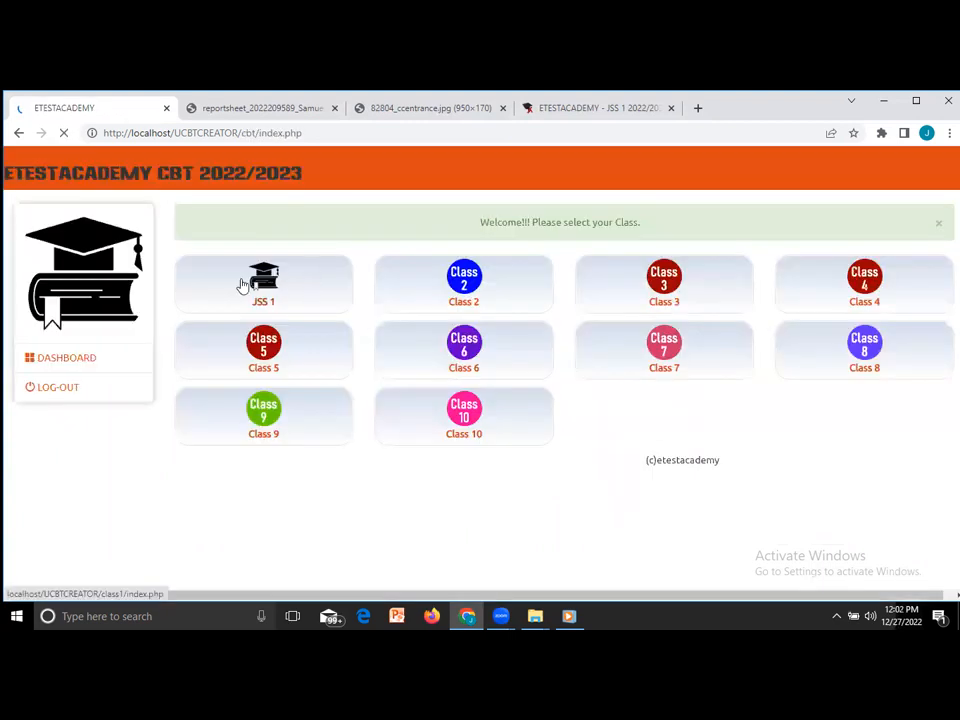
pyautogui.click(265, 285)
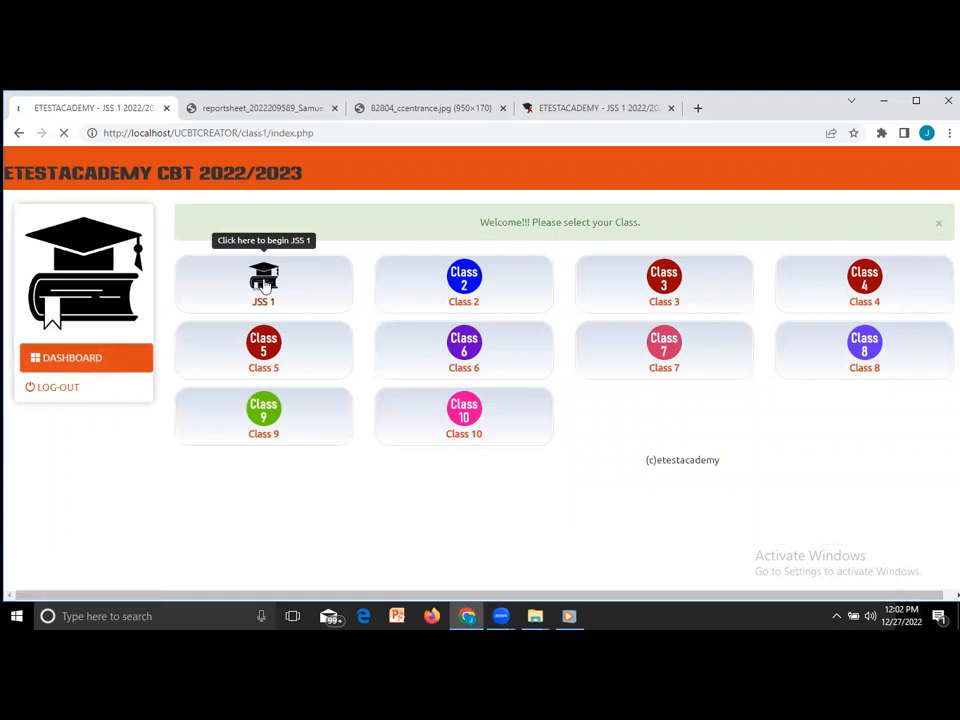
# Step: Paste the copied access PIN into the JSS 1 test login and begin the test
pyautogui.click(337, 279)
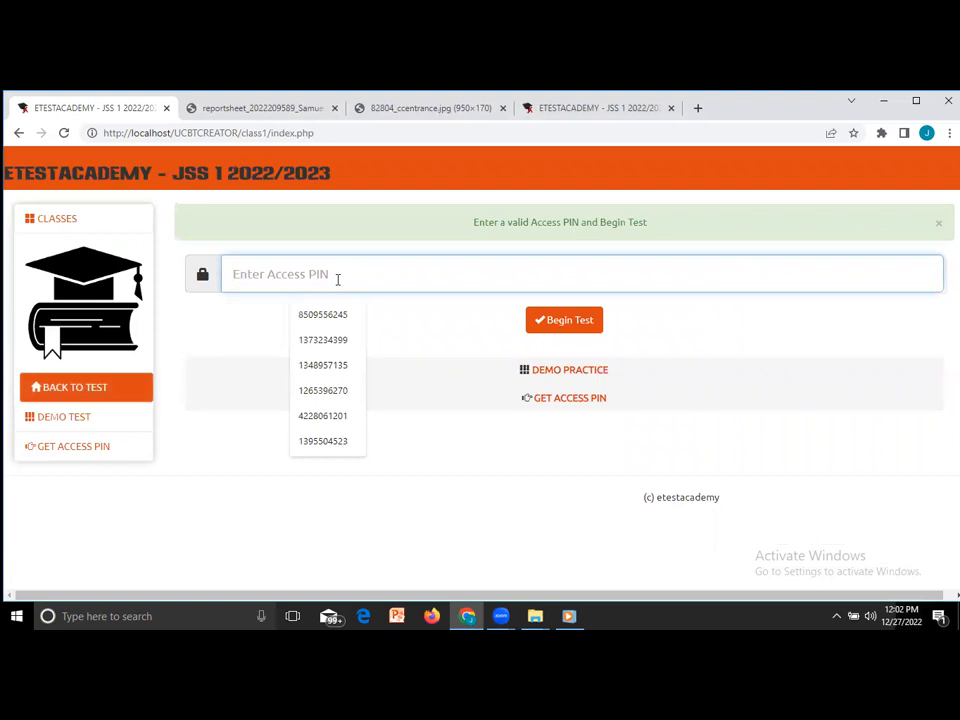
pyautogui.hotkey('ctrl', 'v')
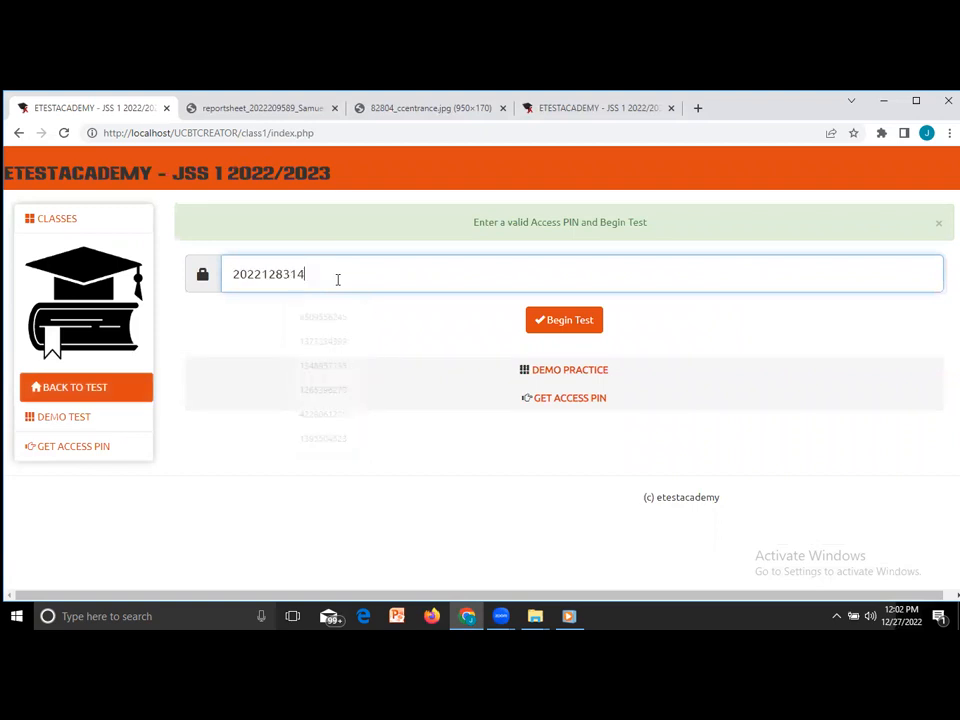
pyautogui.click(566, 322)
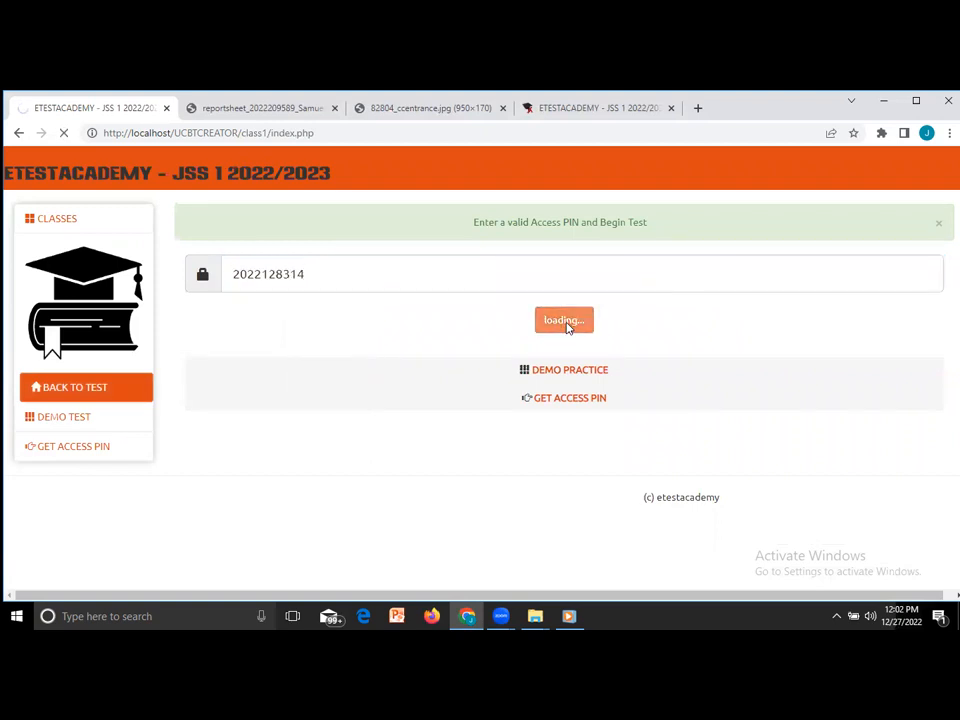
# Step: Fill in the candidate's full name from the suggested entries and start the test to reach the subject selection
pyautogui.scroll(-1, 536, 431)
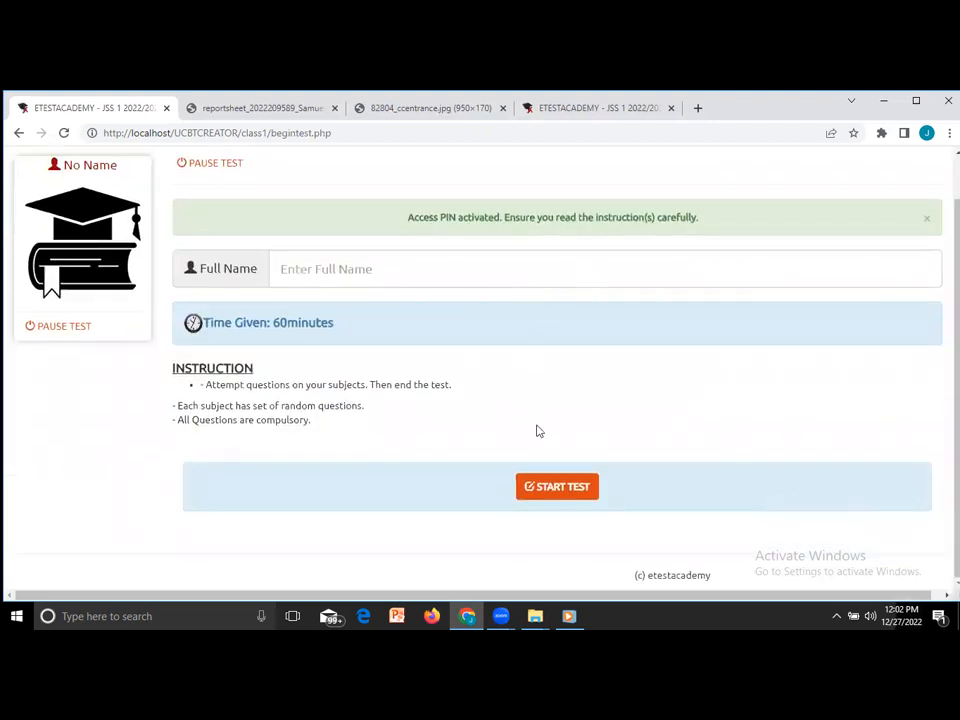
pyautogui.click(348, 278)
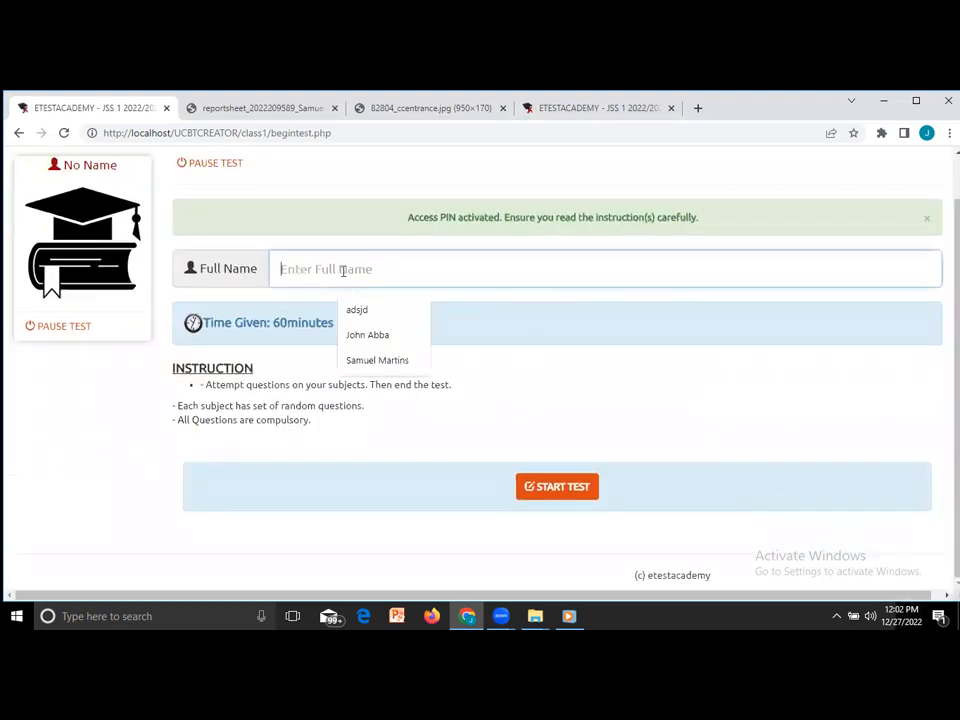
pyautogui.click(386, 335)
pyautogui.click(543, 490)
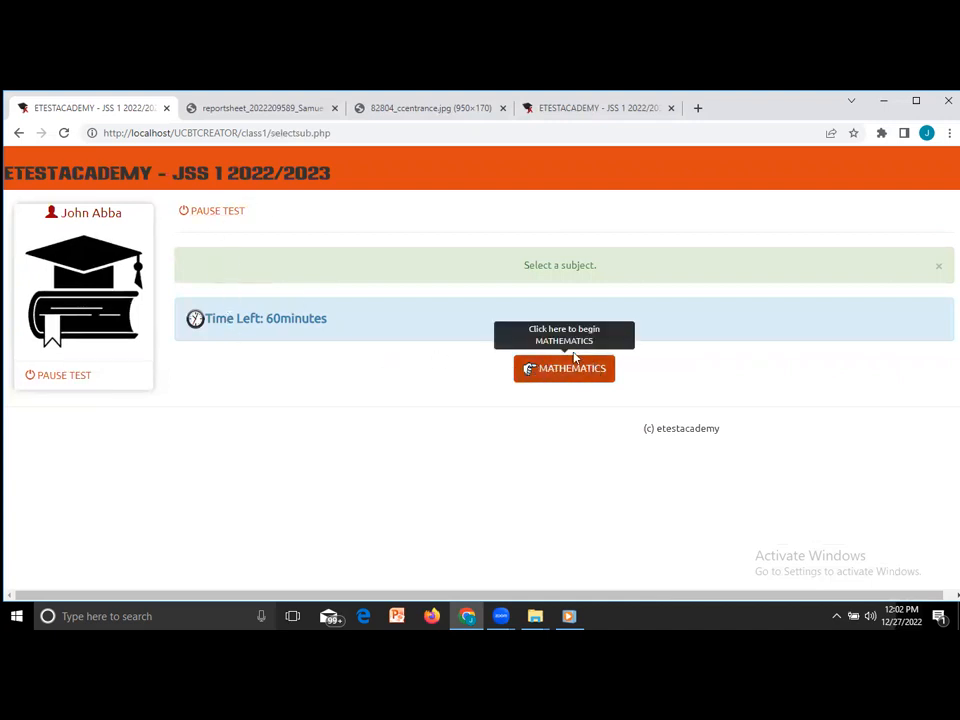
# Step: Pause the test, log out of the student area and return to the admin/server area
pyautogui.click(199, 213)
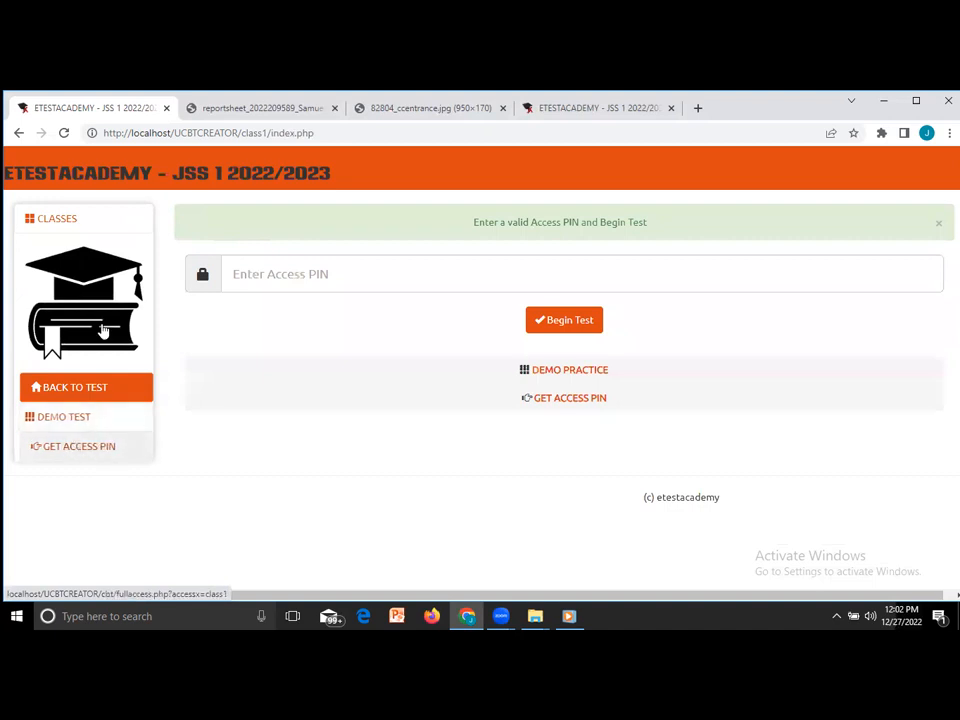
pyautogui.click(60, 222)
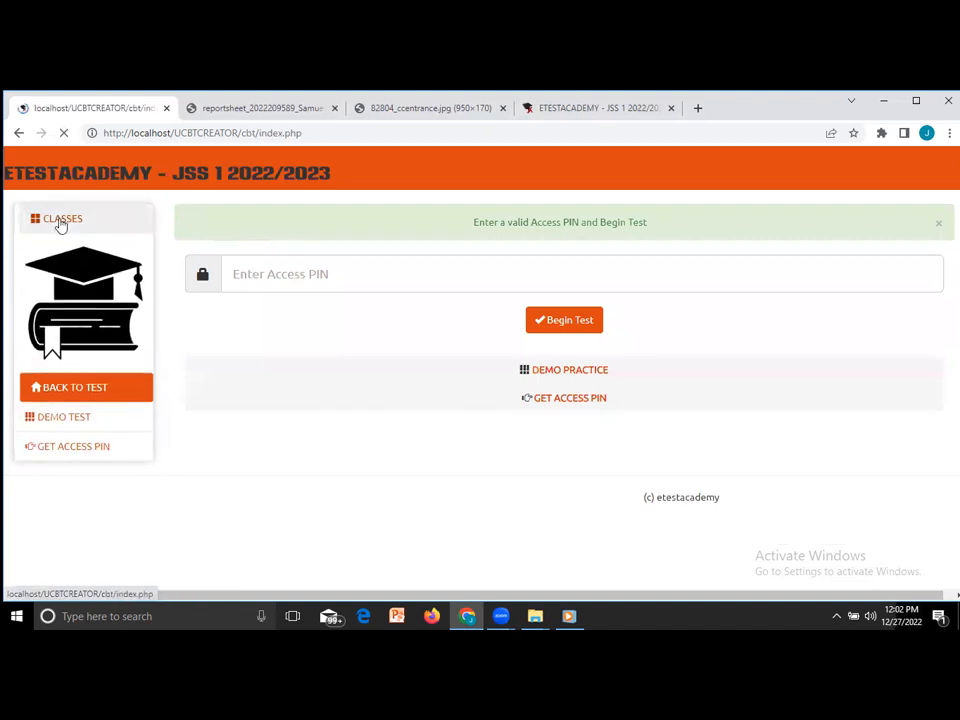
pyautogui.click(55, 389)
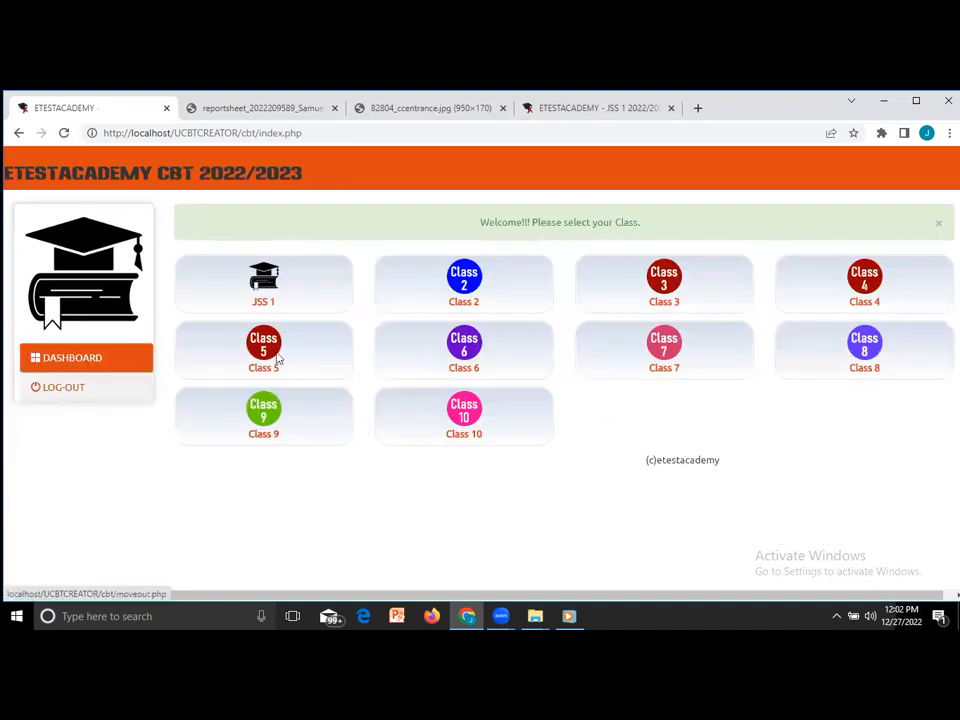
pyautogui.click(557, 357)
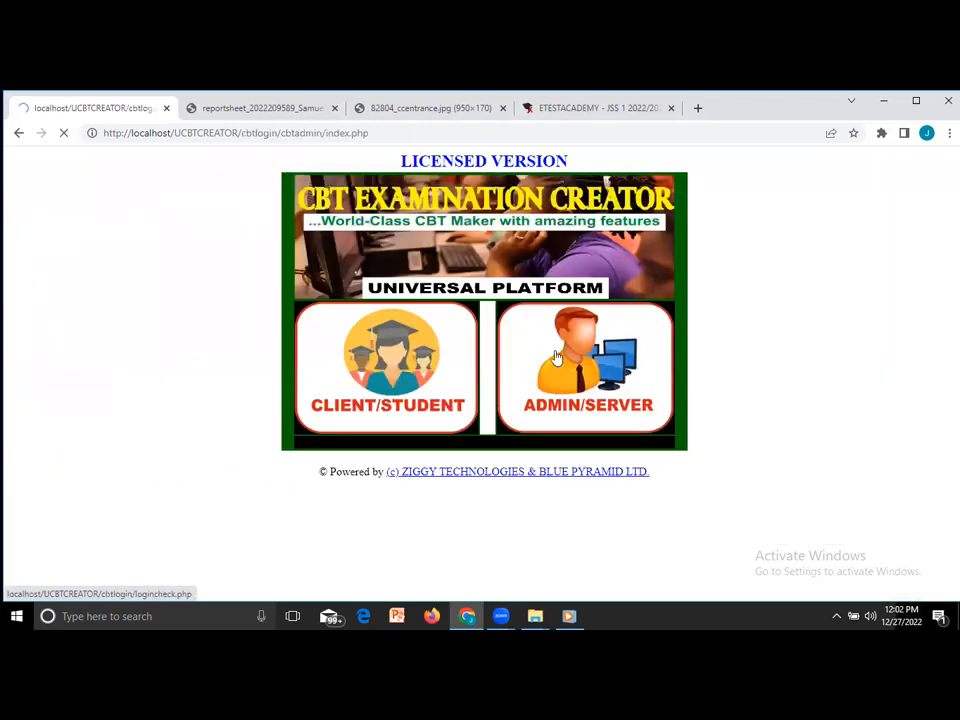